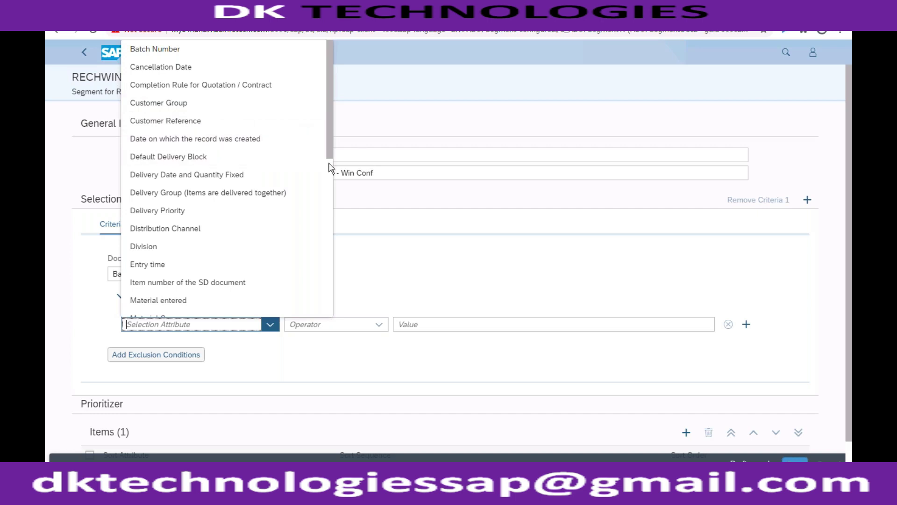
# Set Criteria 1's selection attribute to Sold-To Party with operator 'is', leaving the cursor in its value
pyautogui.click(329, 168)
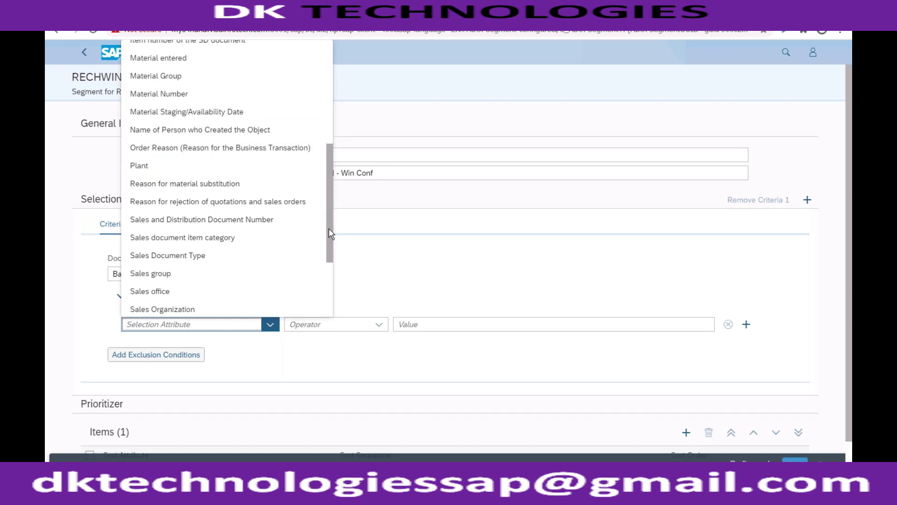
pyautogui.click(329, 281)
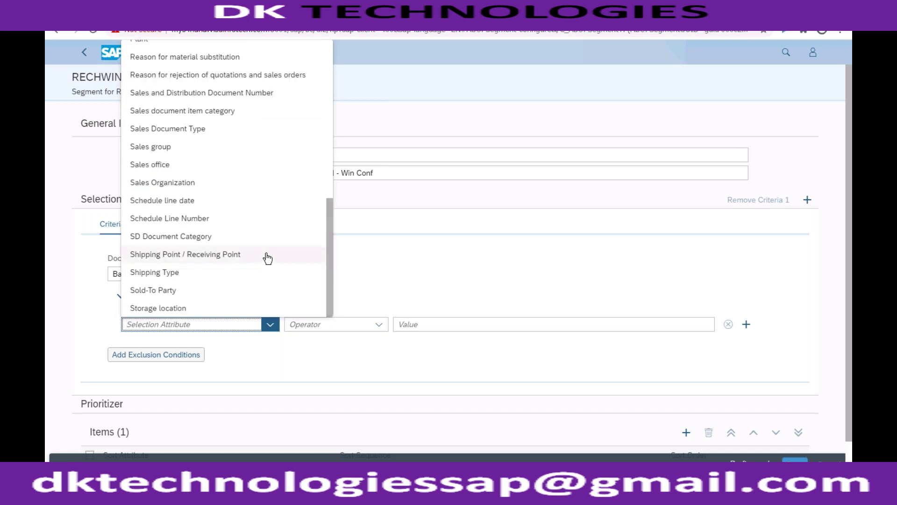
pyautogui.click(209, 291)
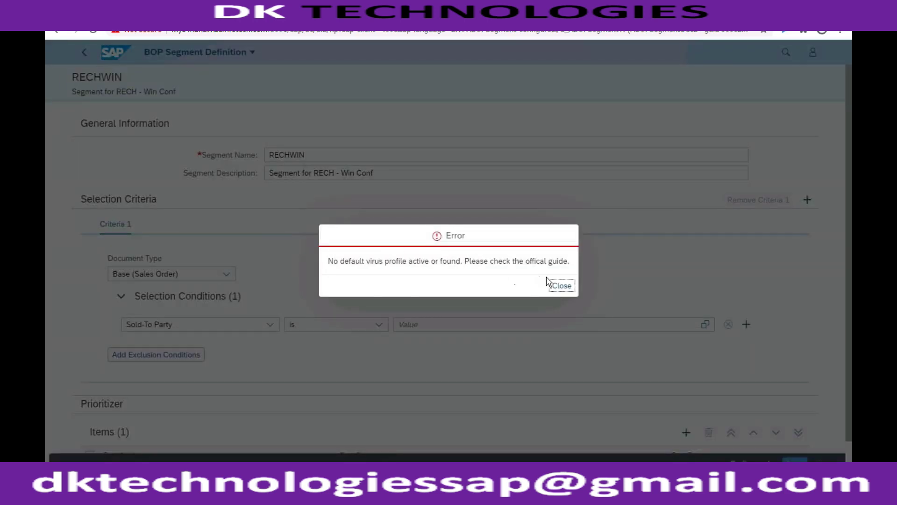
pyautogui.click(561, 285)
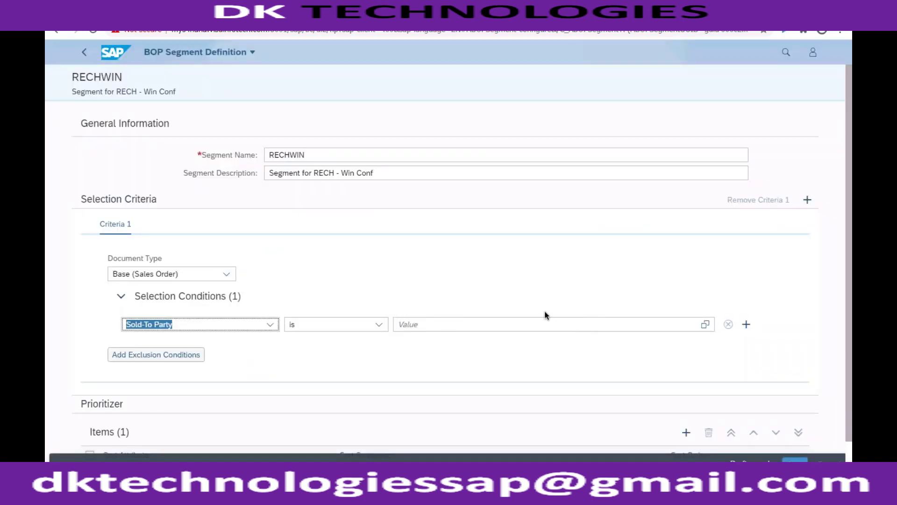
pyautogui.click(430, 324)
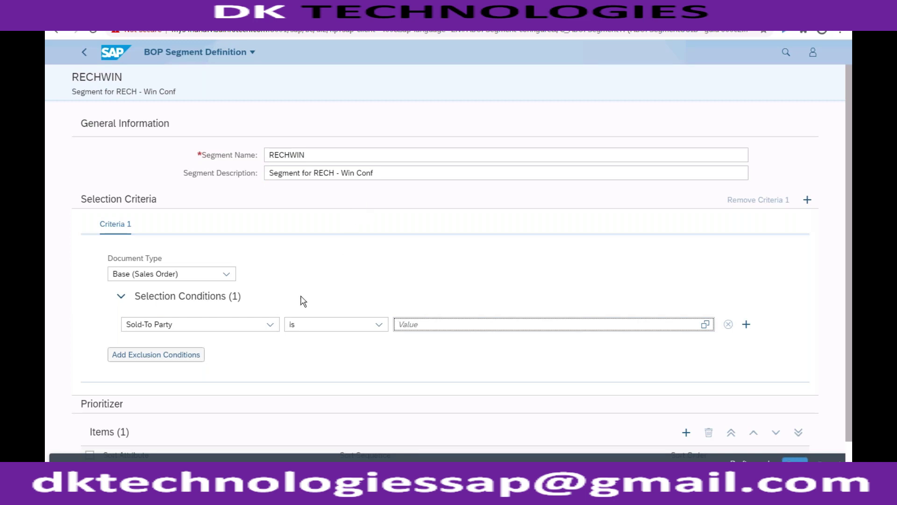
# Switch the condition's attribute from Sold-To Party to Delivery Priority
pyautogui.click(270, 326)
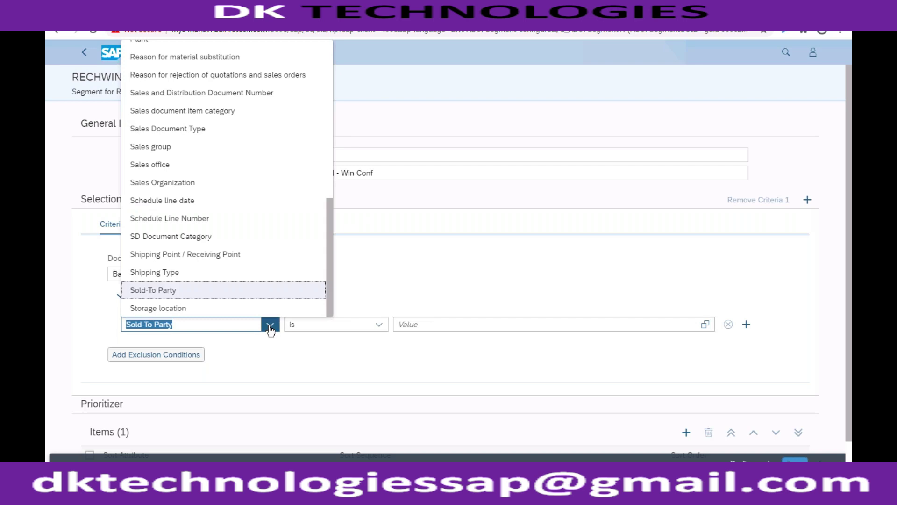
pyautogui.click(332, 181)
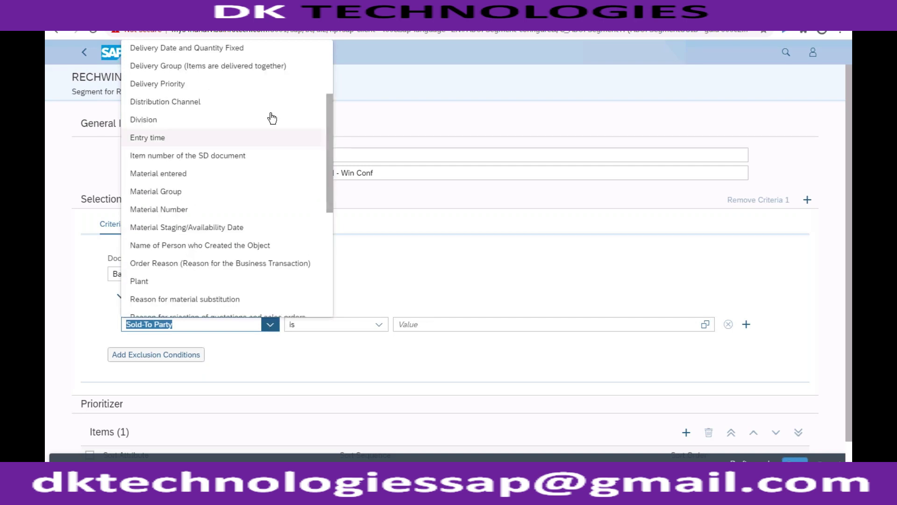
pyautogui.click(254, 85)
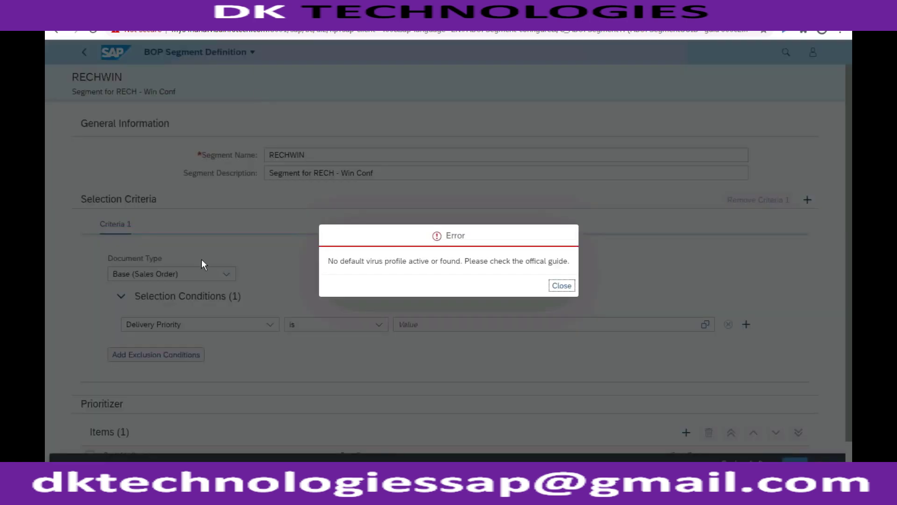
pyautogui.click(562, 286)
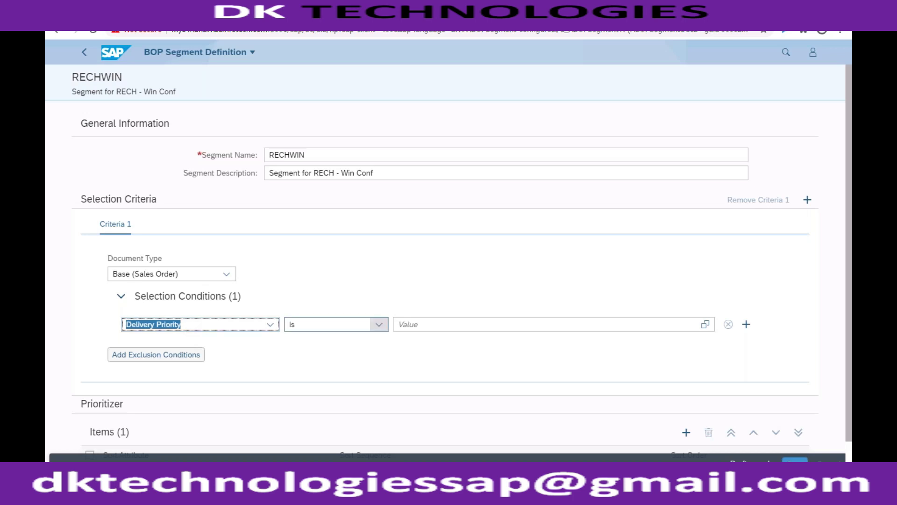
pyautogui.click(439, 322)
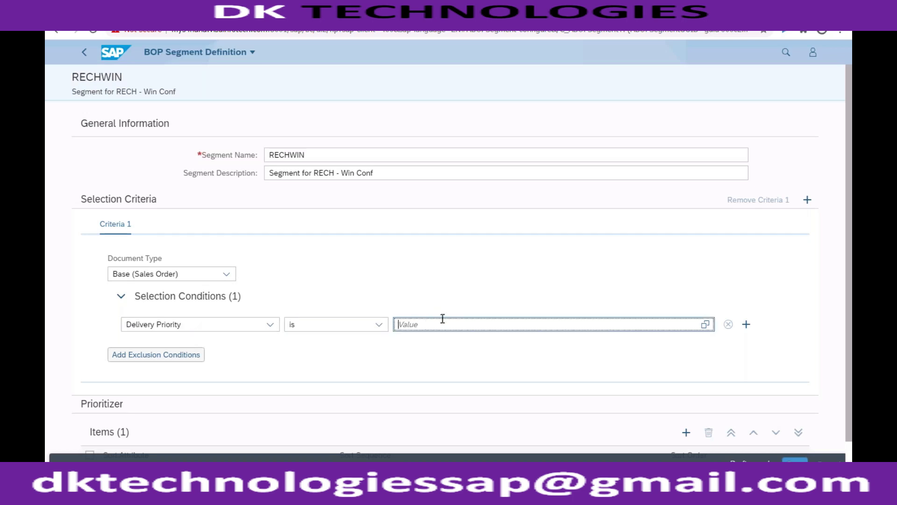
# Set the Delivery Priority condition value to 01 (High) from the value help
pyautogui.click(705, 324)
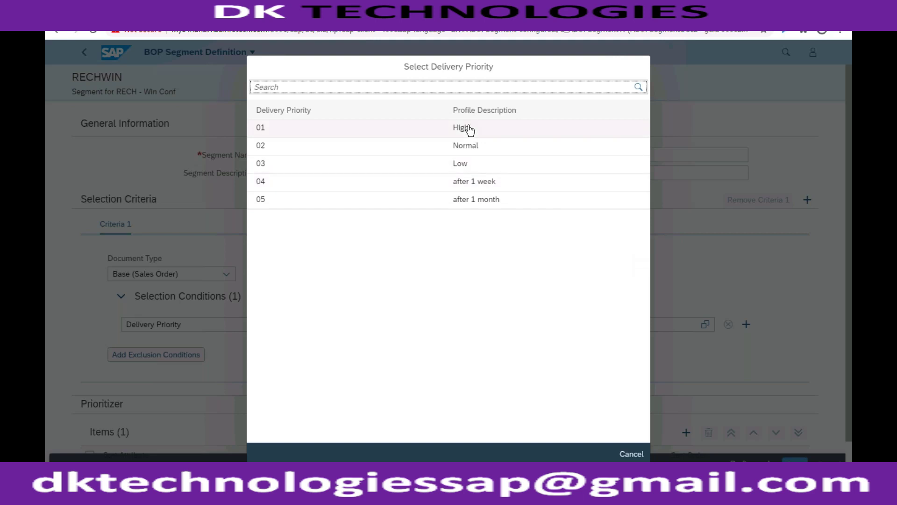
pyautogui.click(469, 129)
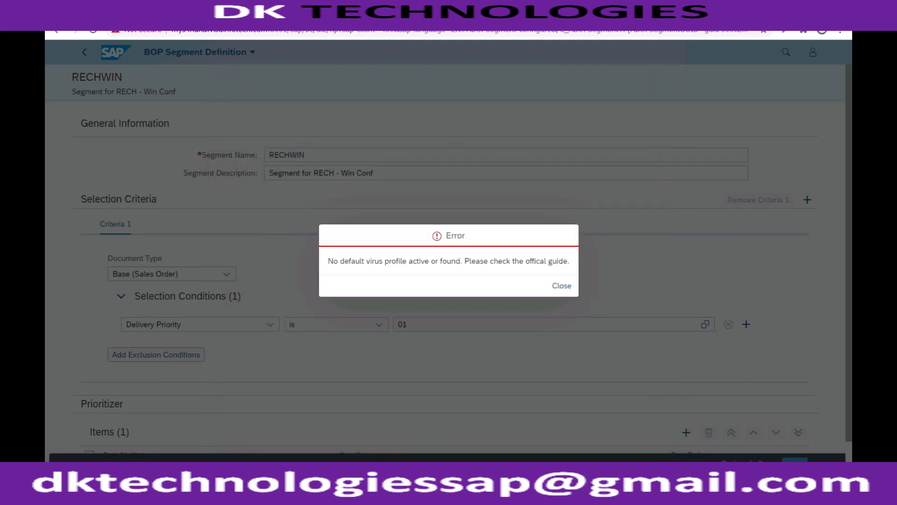
pyautogui.click(561, 285)
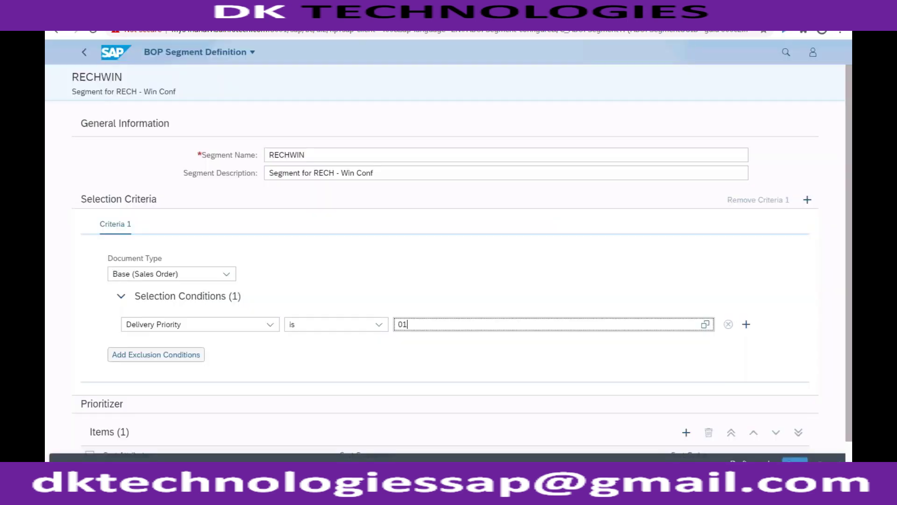
pyautogui.click(464, 322)
pyautogui.scroll(-1, 848, 457)
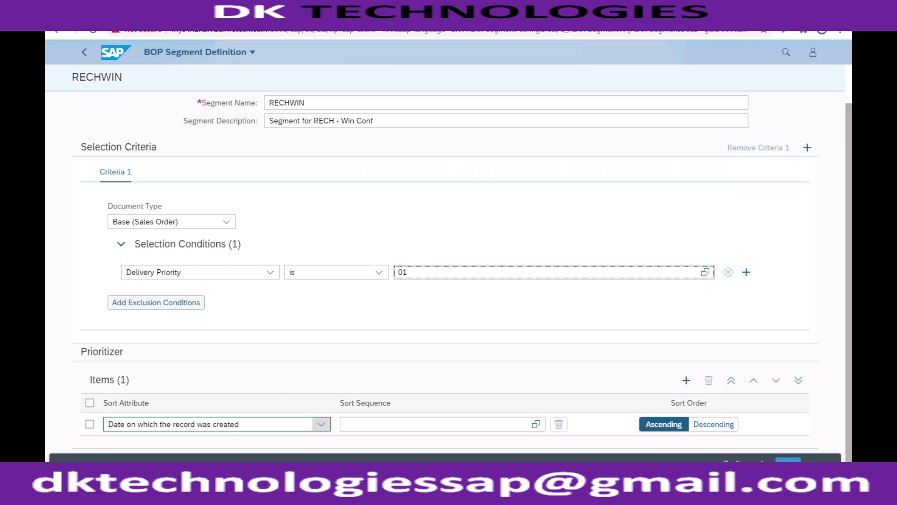
# Keep 'Date on which the record was created' as the Prioritizer sort attribute, order Ascending
pyautogui.click(321, 423)
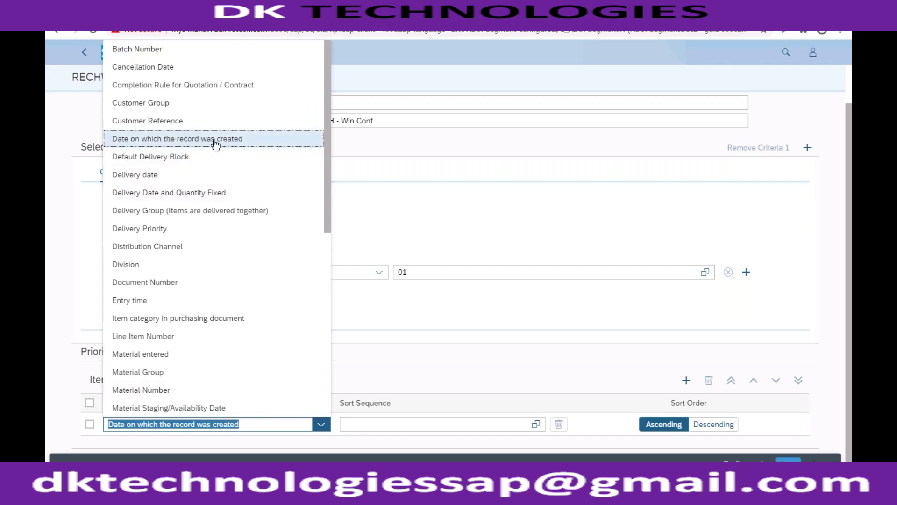
pyautogui.click(80, 224)
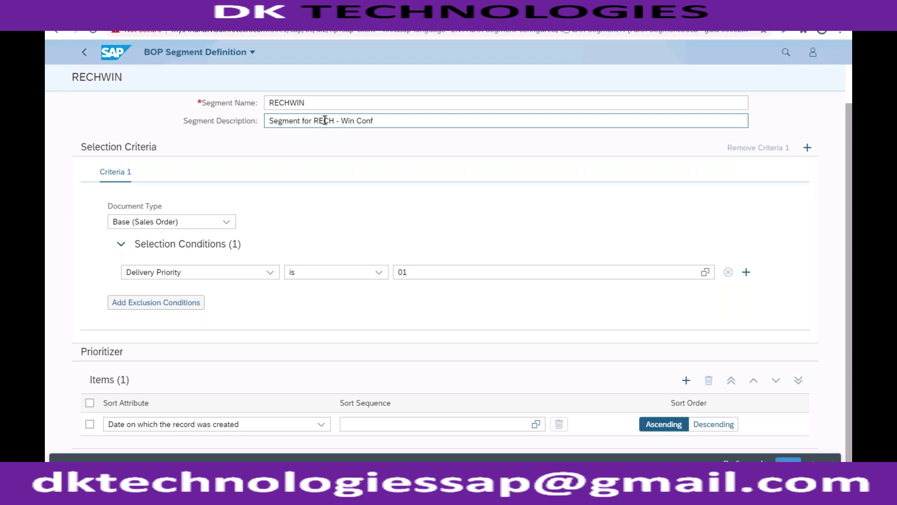
# Review RECHWIN's name and description, then back out via the segments list to the launchpad
pyautogui.click(312, 156)
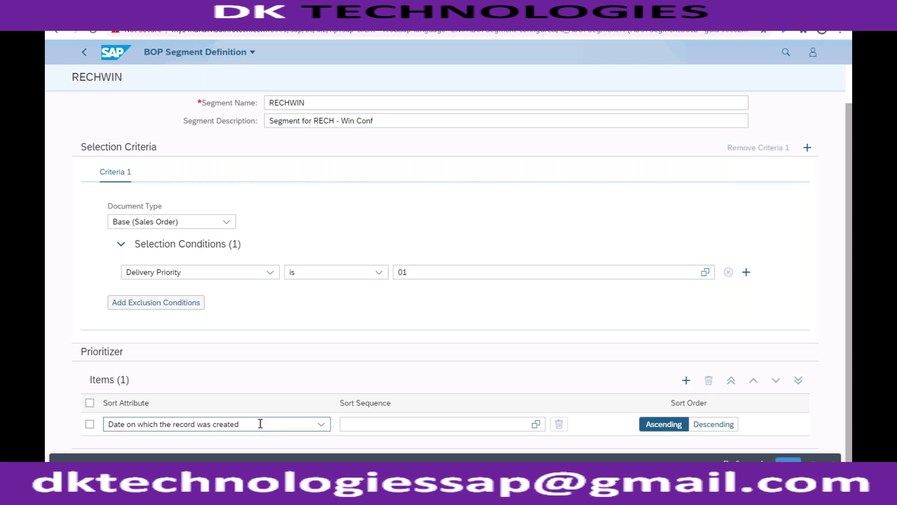
pyautogui.click(350, 124)
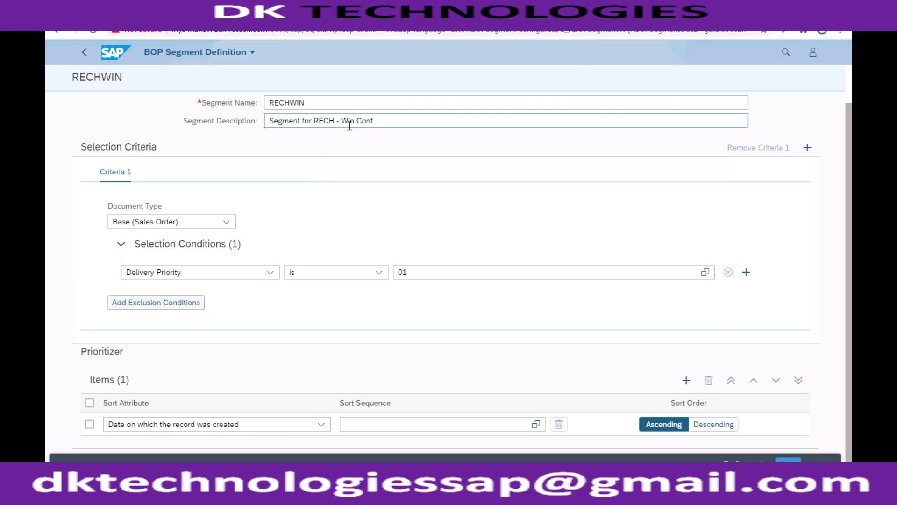
pyautogui.click(301, 289)
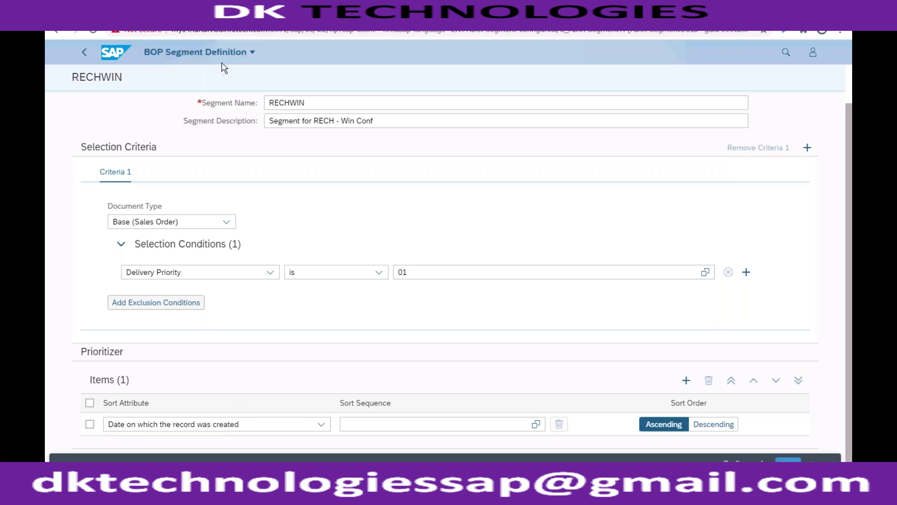
pyautogui.click(313, 99)
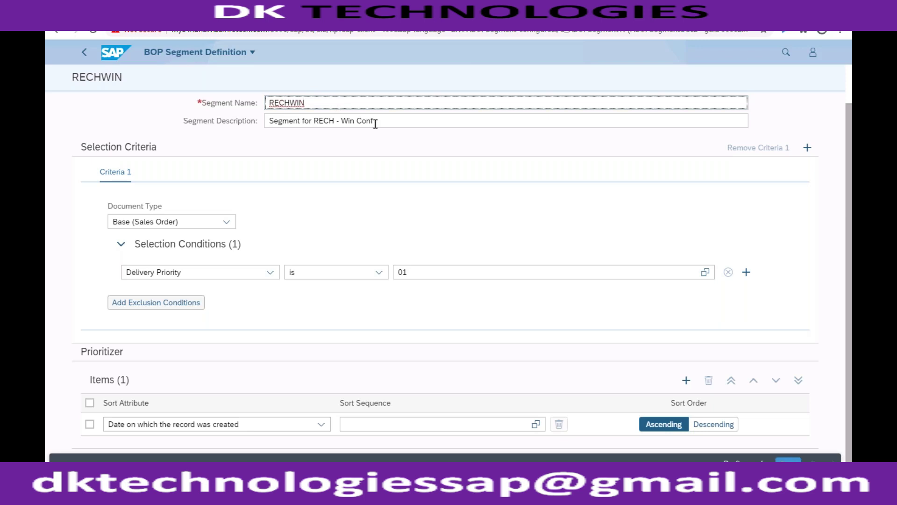
pyautogui.click(355, 121)
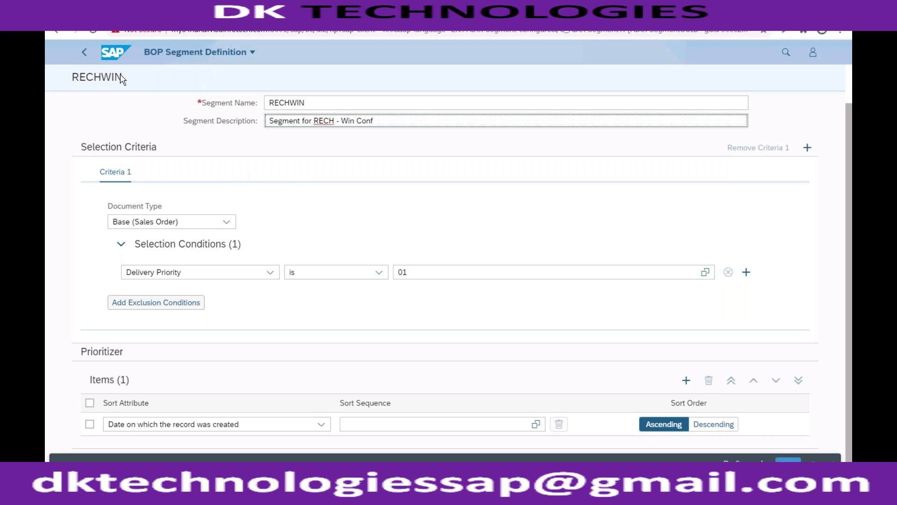
pyautogui.click(85, 54)
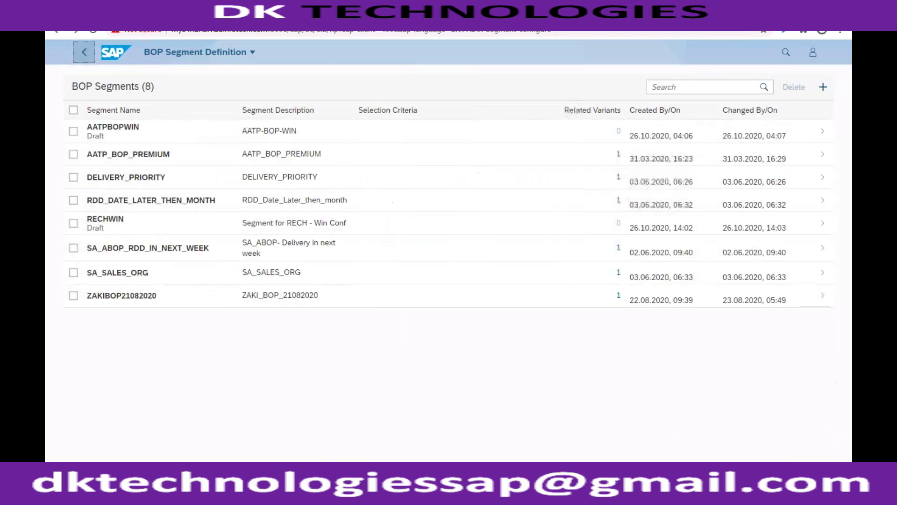
pyautogui.click(85, 52)
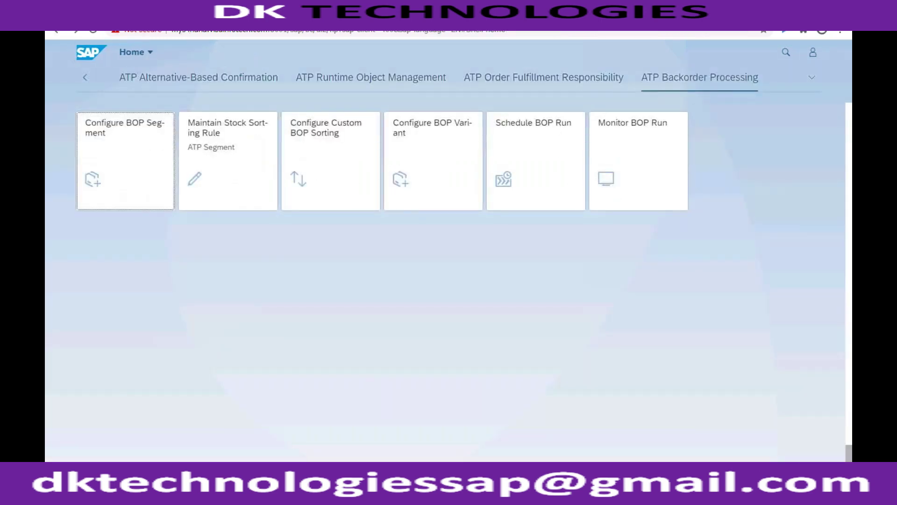
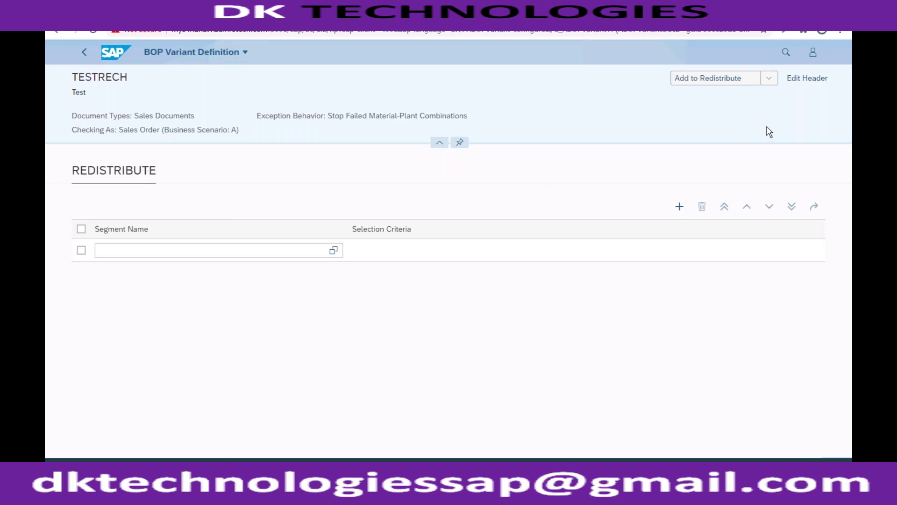
# Add a Win section to TESTRECH, then browse and cancel the Segment Name value help
pyautogui.click(768, 81)
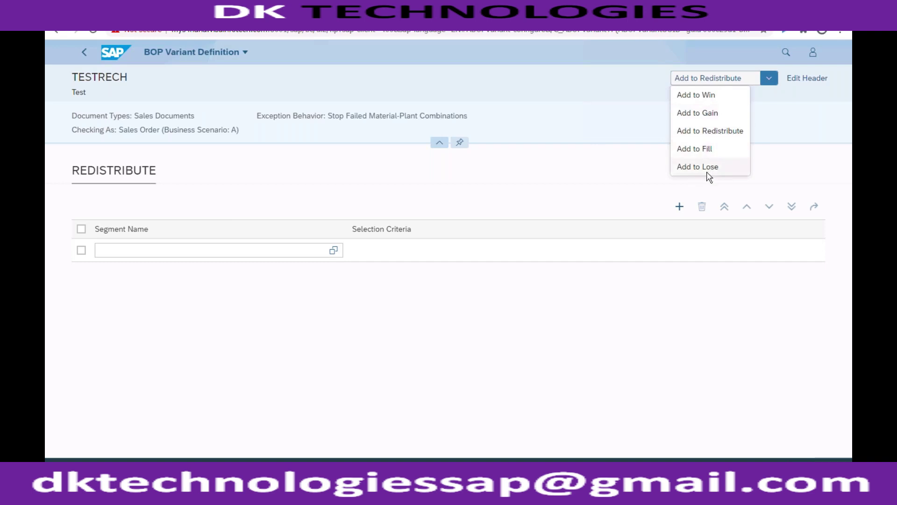
pyautogui.click(711, 96)
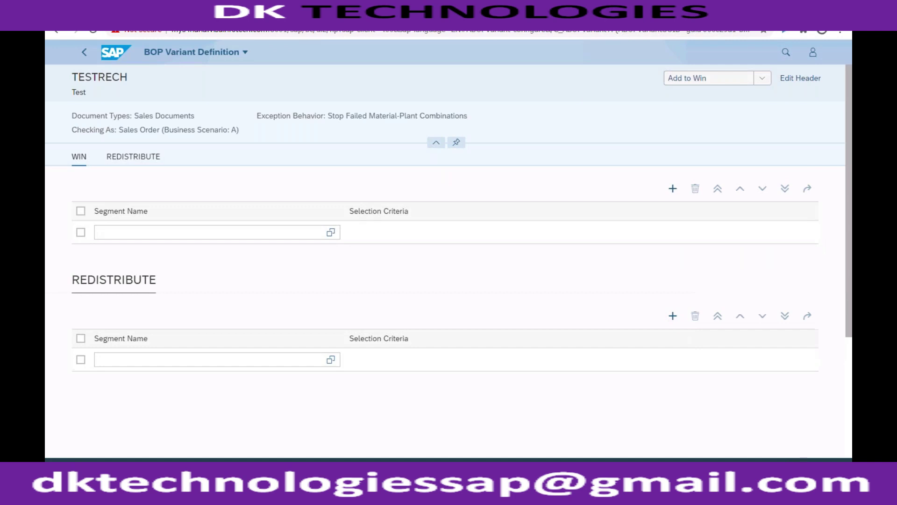
pyautogui.click(331, 232)
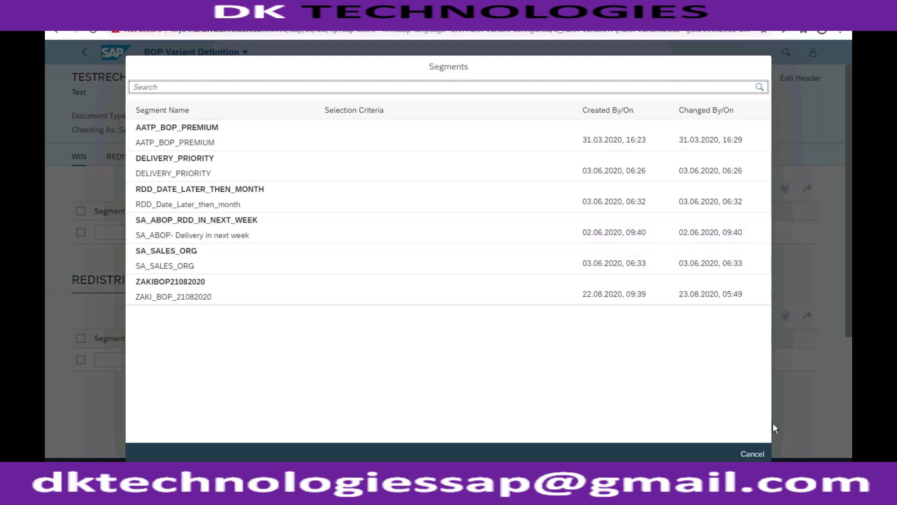
pyautogui.click(752, 454)
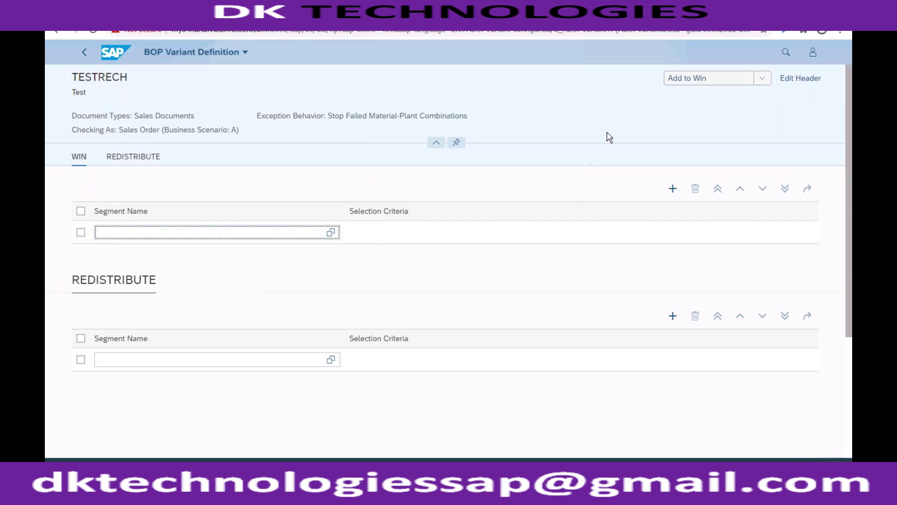
# Reopen the add-section list without adding anything and return to Configure BOP Variant
pyautogui.click(762, 79)
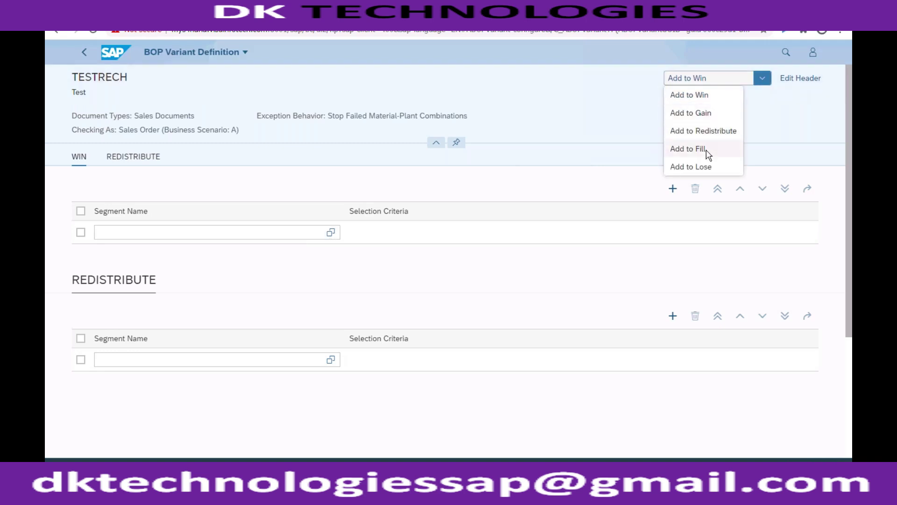
pyautogui.click(629, 112)
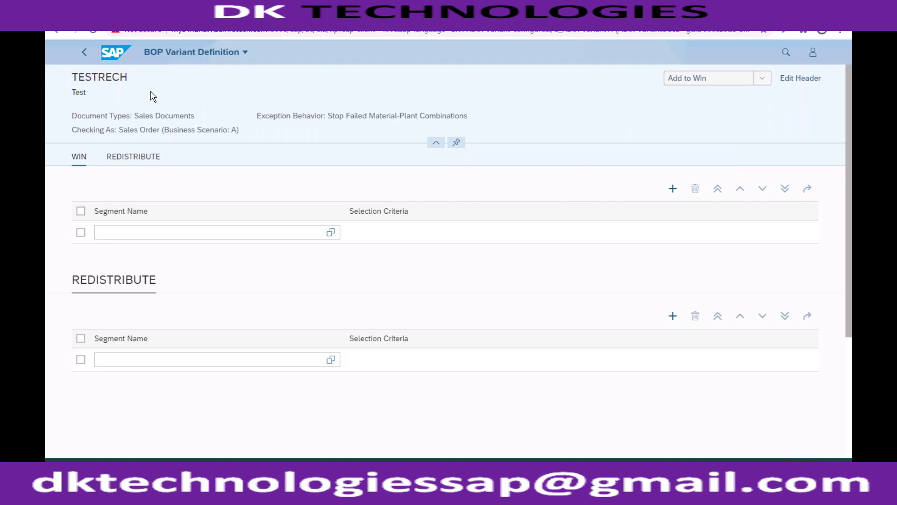
pyautogui.click(85, 52)
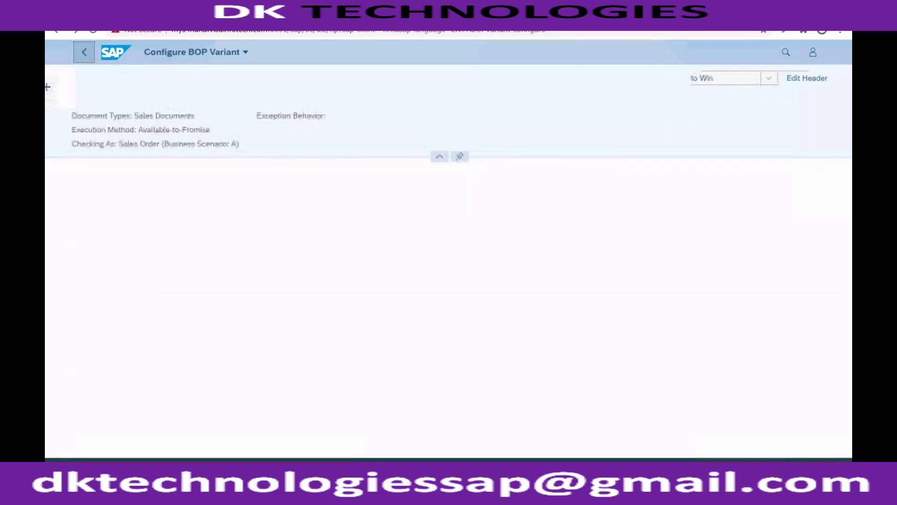
# Return to the Backorder Processing tiles and open the Schedule BOP Run app
pyautogui.click(84, 52)
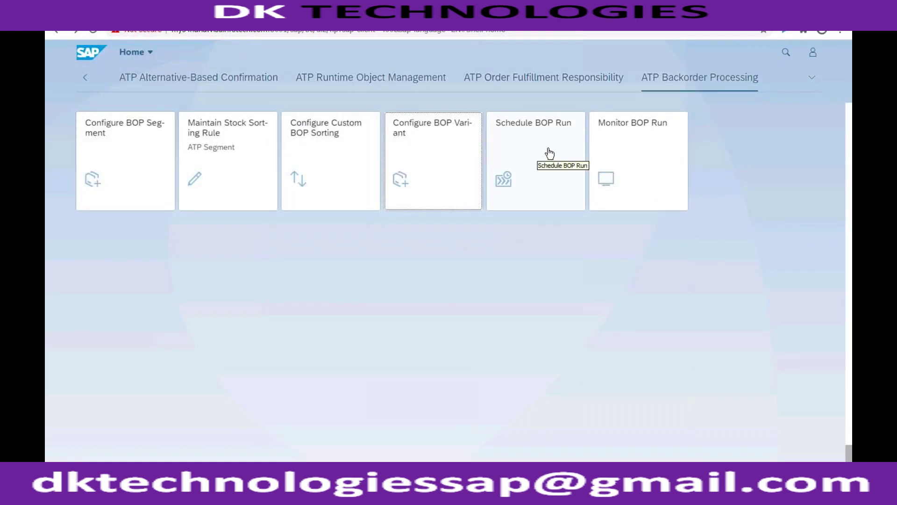
pyautogui.click(546, 171)
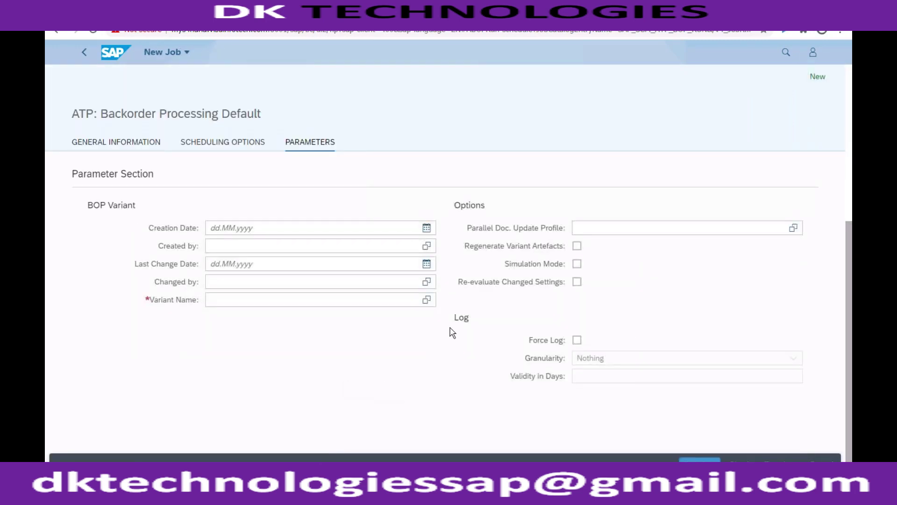
# Focus the empty Variant Name field, then abandon the new job for Application Jobs
pyautogui.click(382, 298)
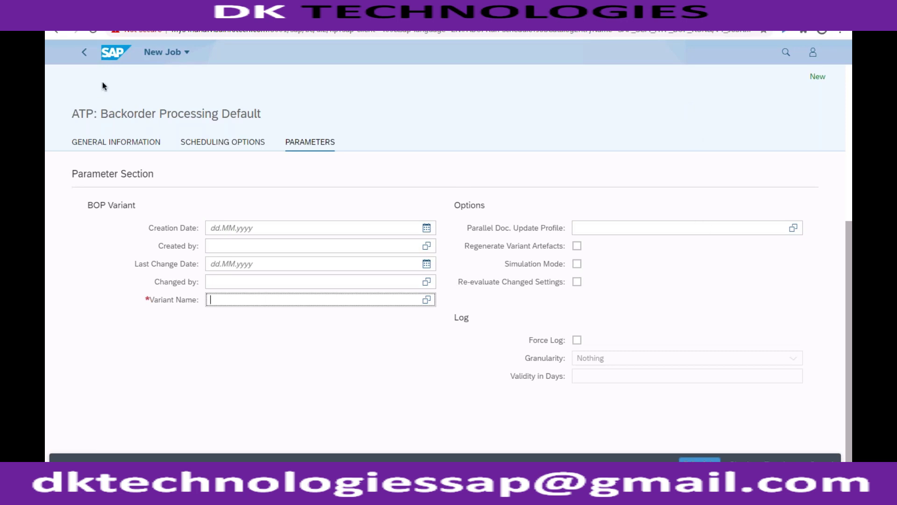
pyautogui.click(84, 53)
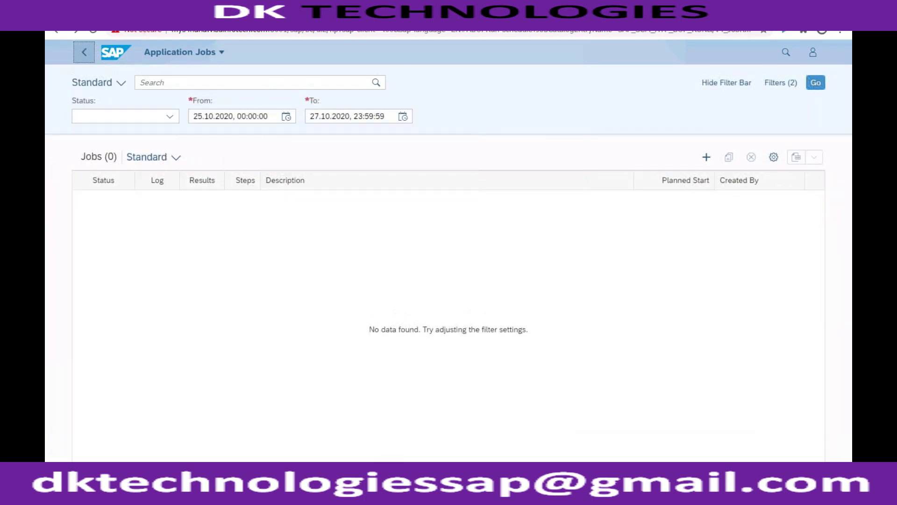
# Reopen Schedule BOP Run from the tiles and start a new ATP: Backorder Processing Default job
pyautogui.click(85, 52)
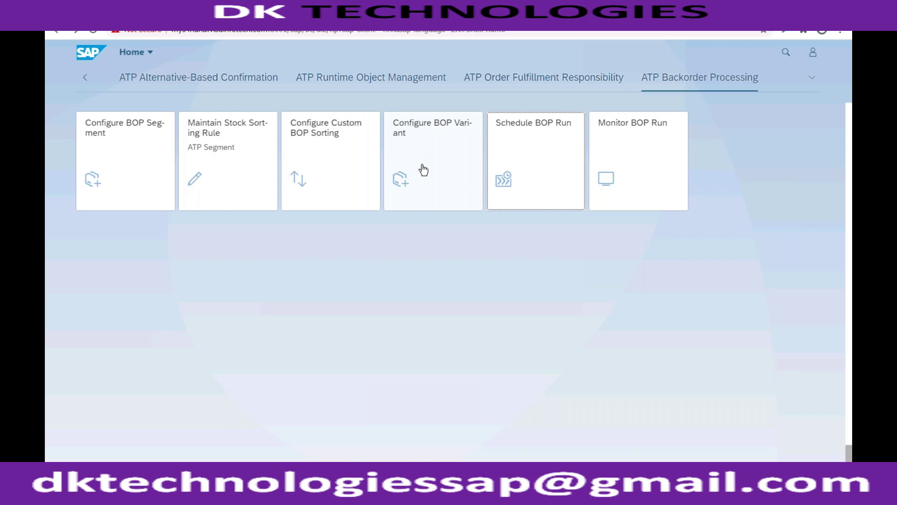
pyautogui.click(513, 157)
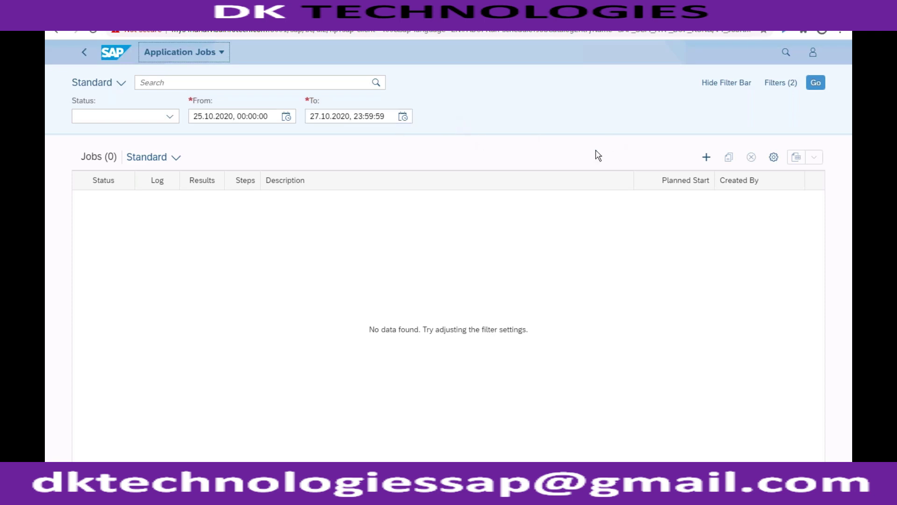
pyautogui.click(703, 157)
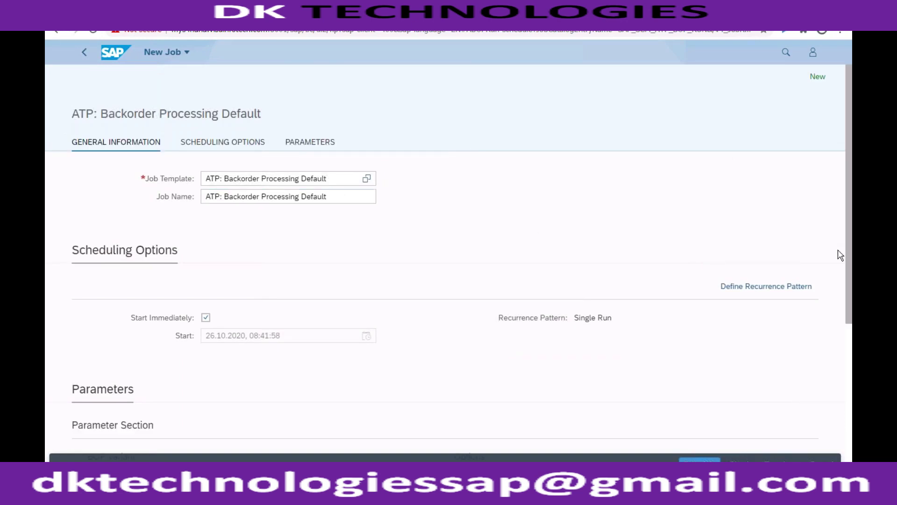
# Set the job's Variant Name to AATP_BOP from the value help, then attempt to leave
pyautogui.click(847, 333)
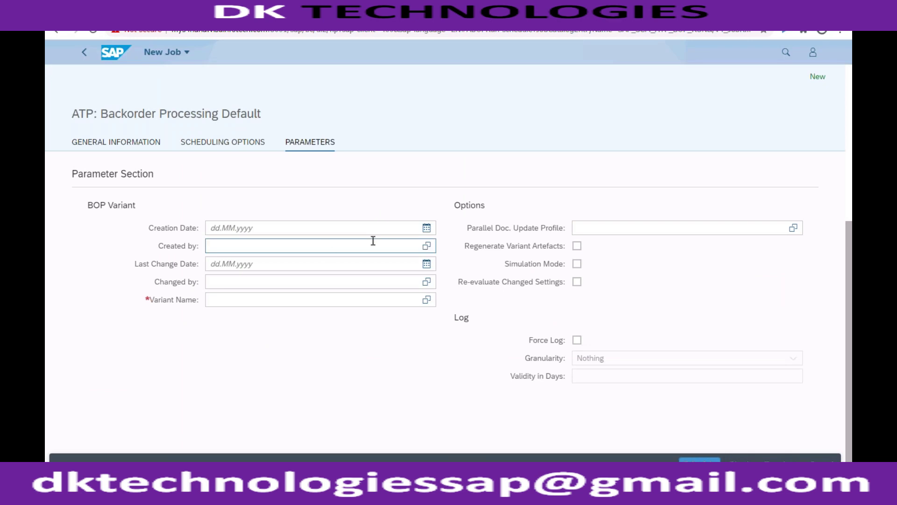
pyautogui.click(297, 302)
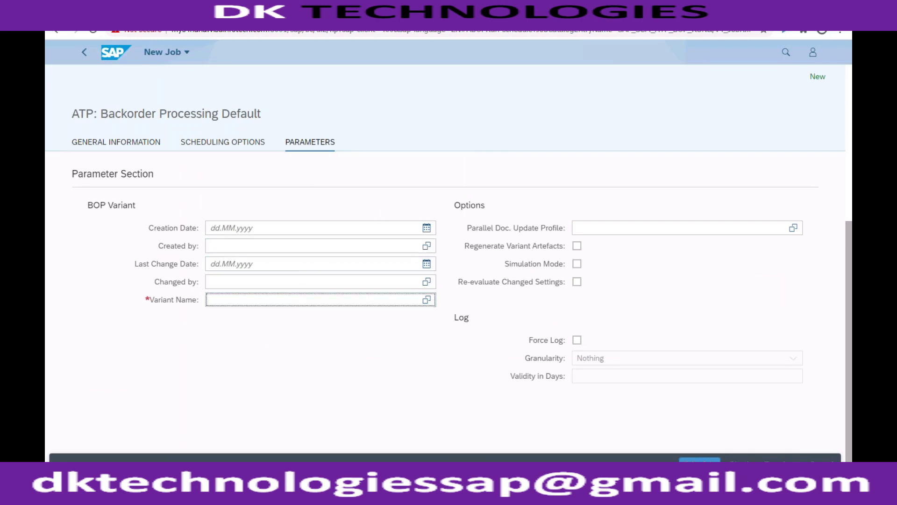
pyautogui.click(426, 300)
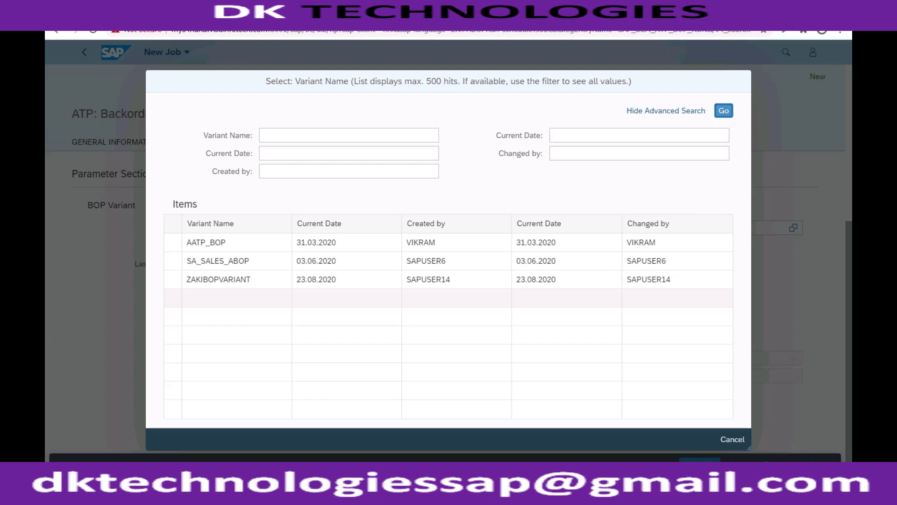
pyautogui.click(369, 243)
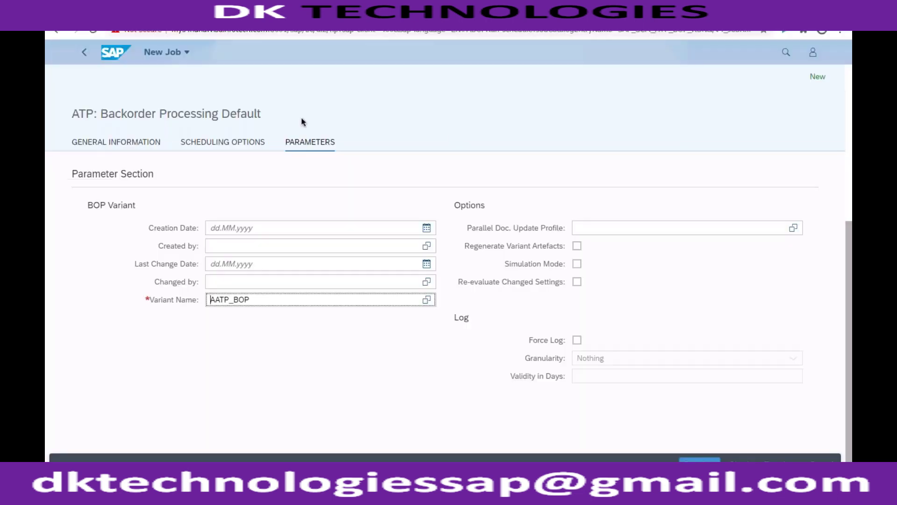
pyautogui.click(86, 53)
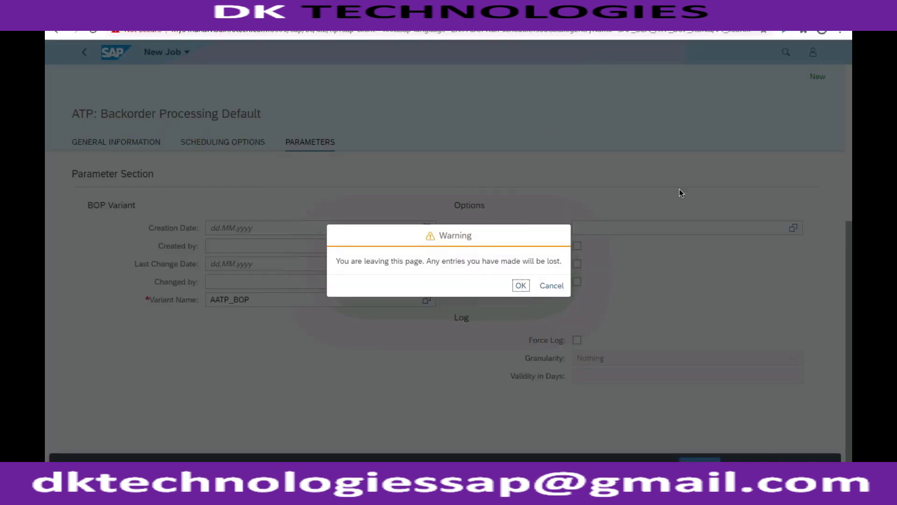
# Discard the unsaved job and open Configure BOP Segment, listing 8 segments
pyautogui.click(547, 288)
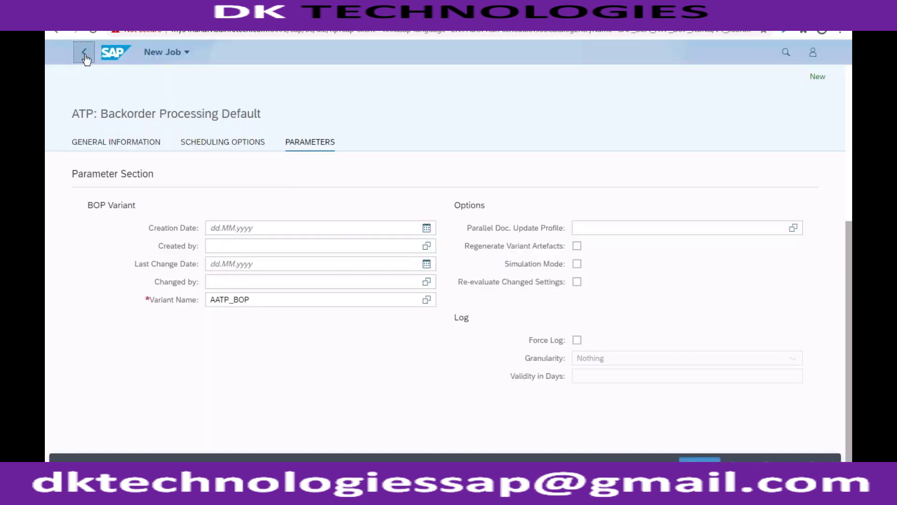
pyautogui.click(86, 53)
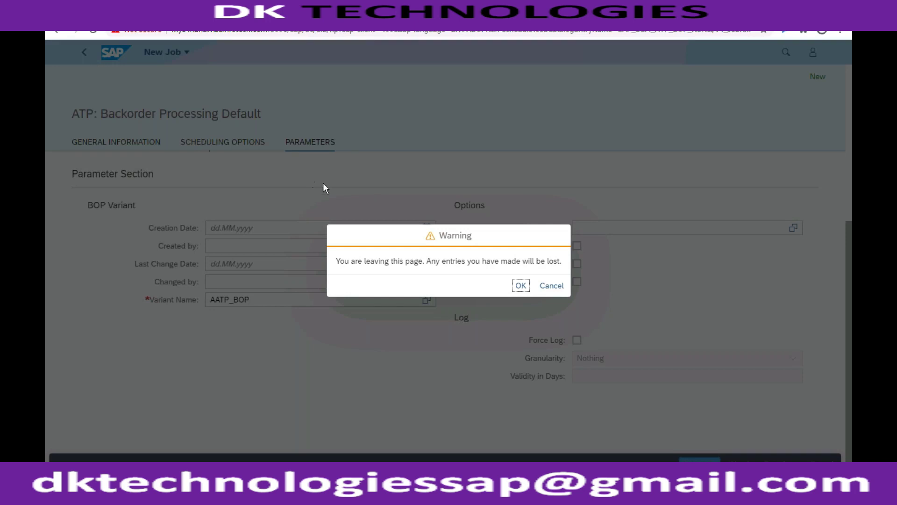
pyautogui.click(520, 285)
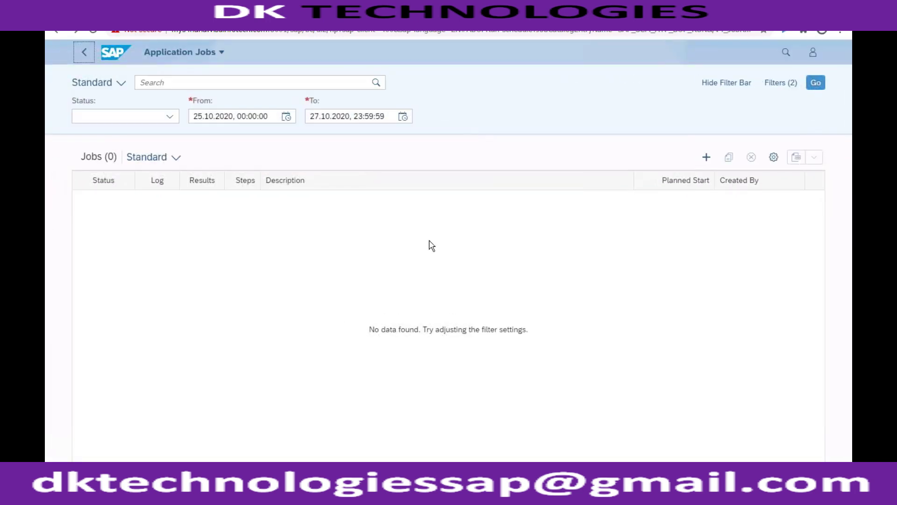
pyautogui.click(85, 53)
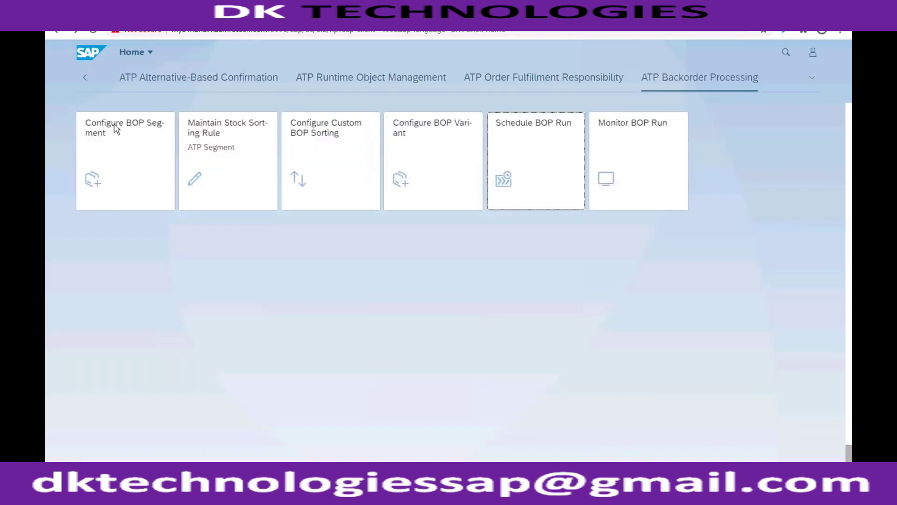
pyautogui.click(116, 146)
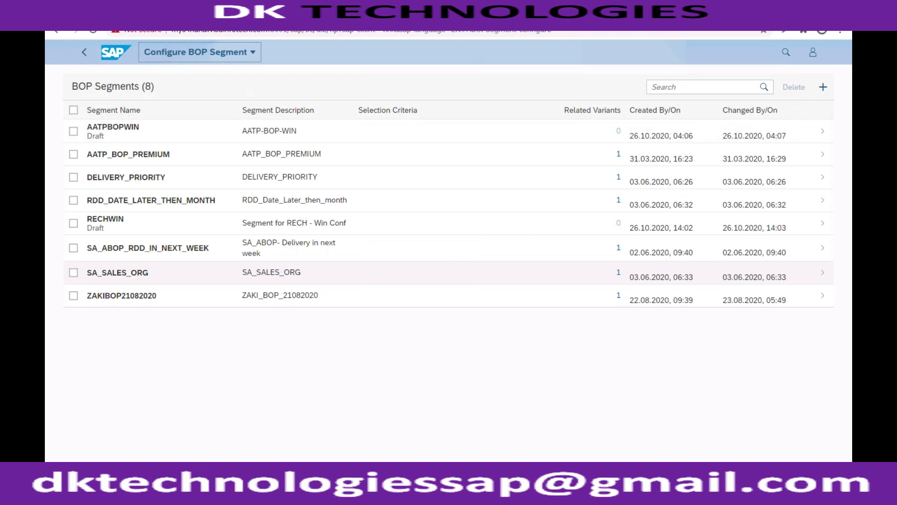
# Create a new BOP segment named RECHWIN with description 'RECH Win'
pyautogui.click(823, 88)
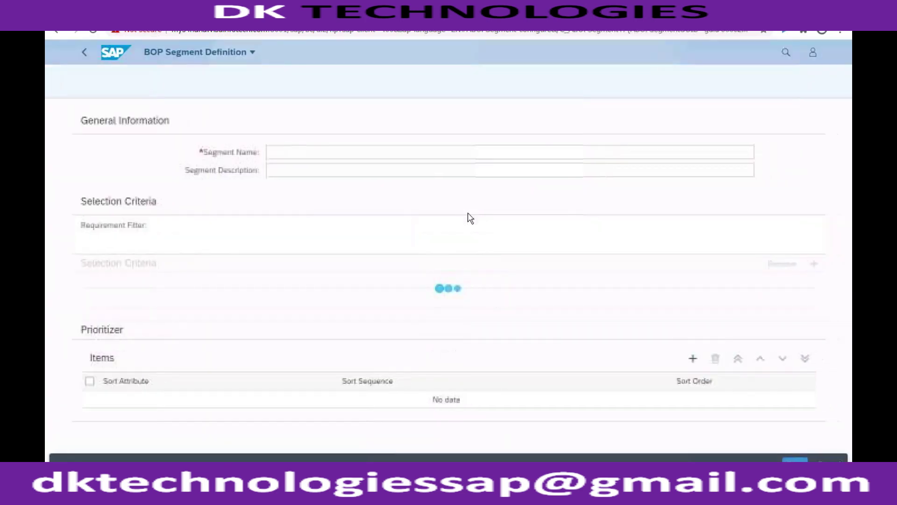
pyautogui.click(308, 146)
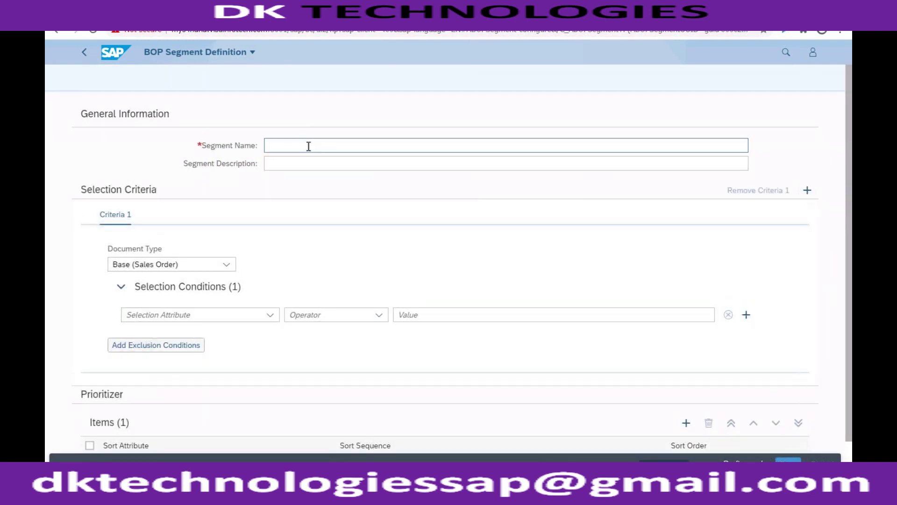
pyautogui.write('RE')
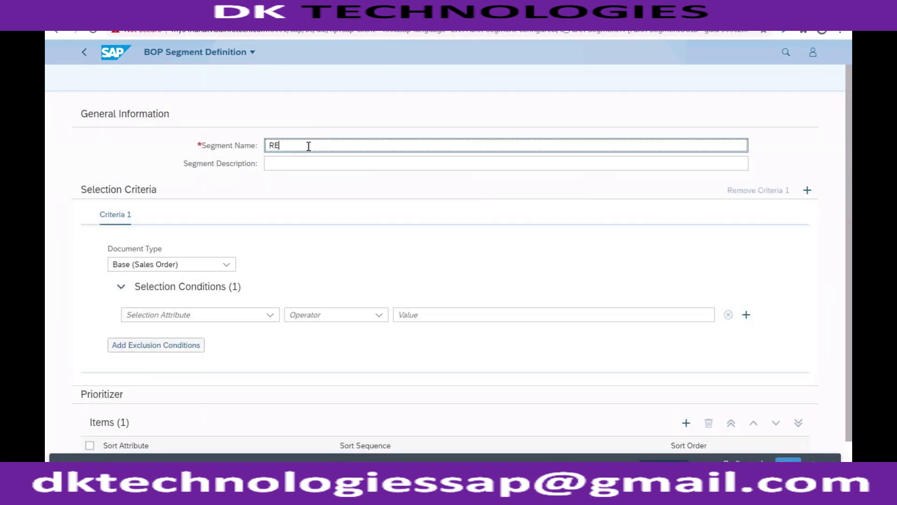
pyautogui.write('CHWIN')
pyautogui.click(291, 164)
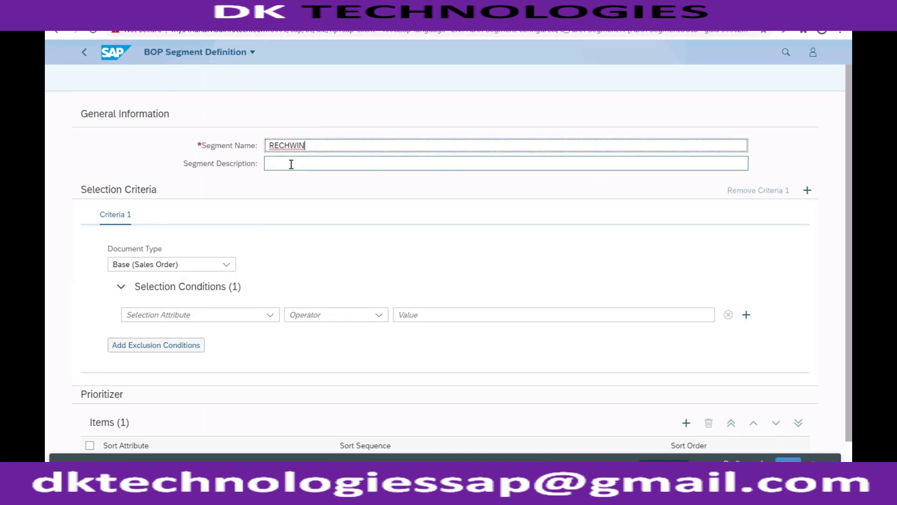
pyautogui.write('RECH')
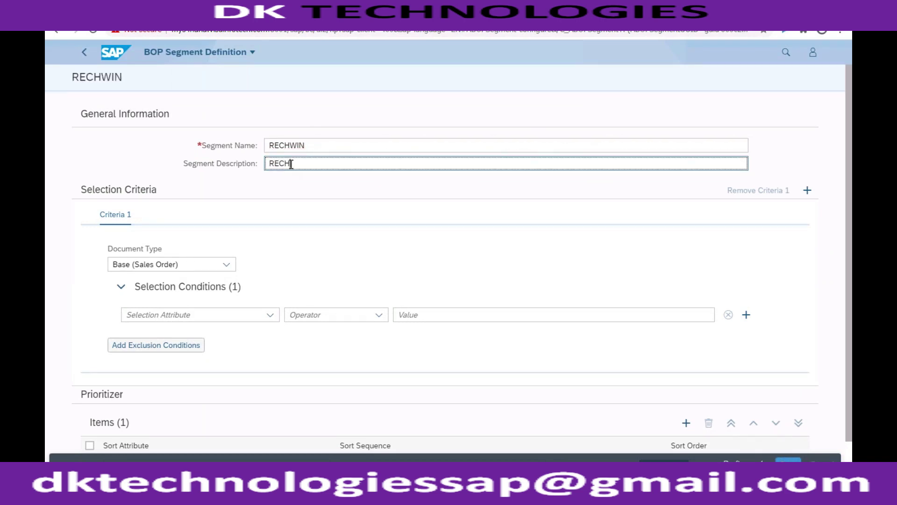
pyautogui.write(' Win')
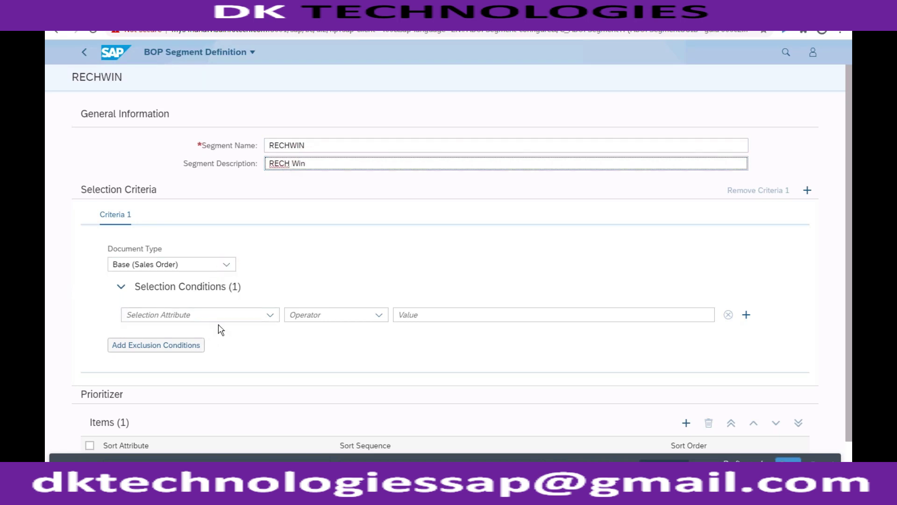
# Add a Delivery Priority condition and copy the resulting no-default-virus-profile error text
pyautogui.click(266, 314)
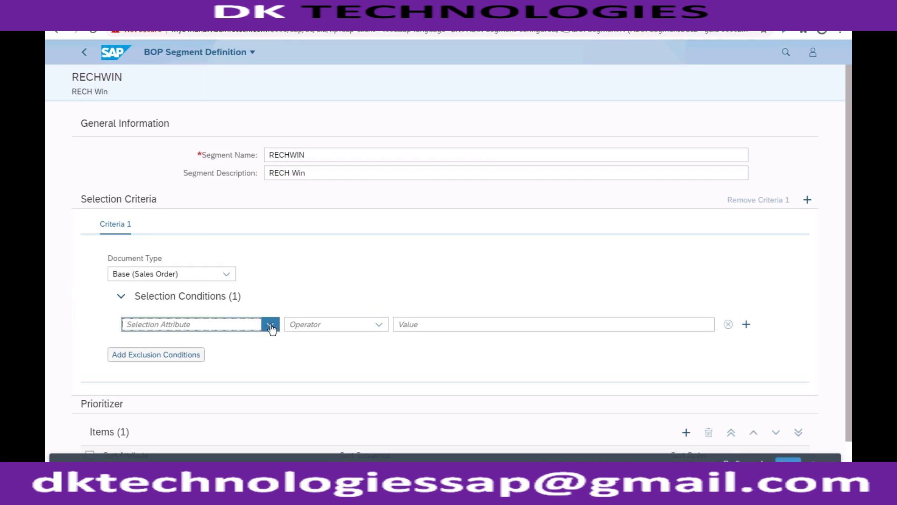
pyautogui.click(271, 325)
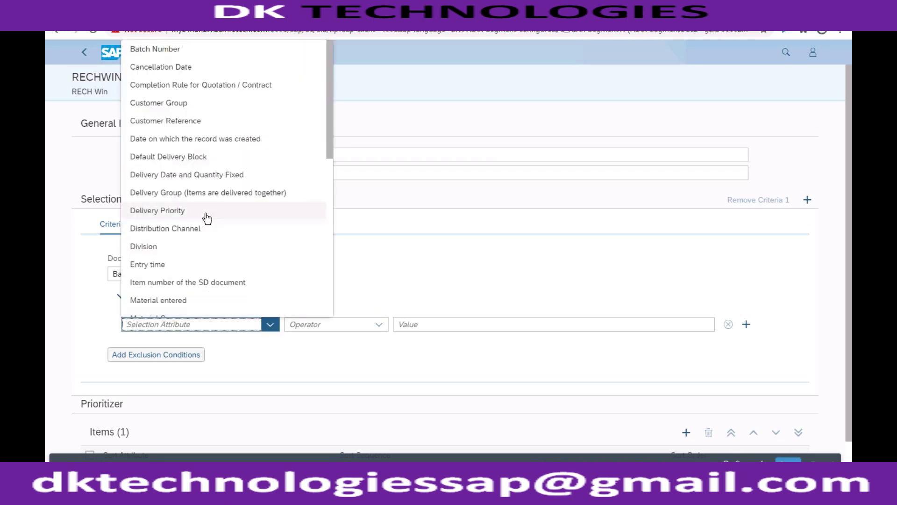
pyautogui.click(208, 211)
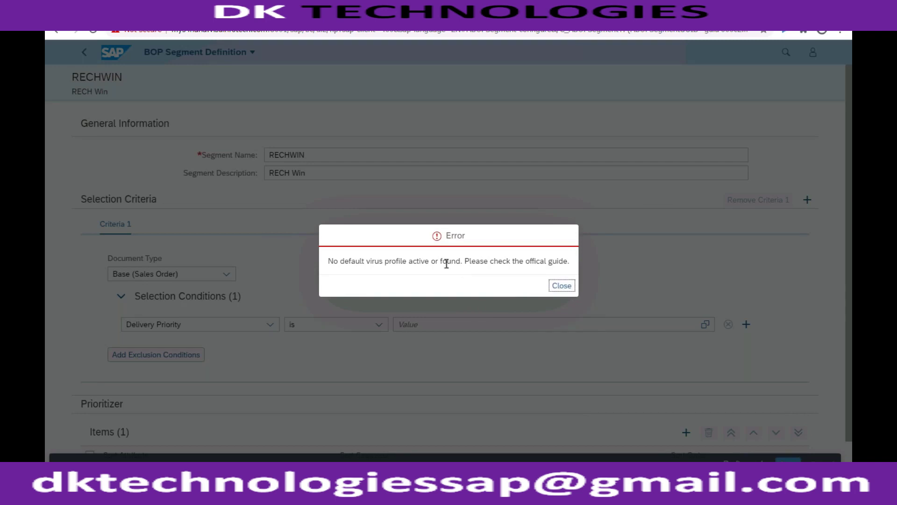
pyautogui.moveTo(329, 259); pyautogui.dragTo(571, 263)
pyautogui.hotkey('ctrl', 'c')
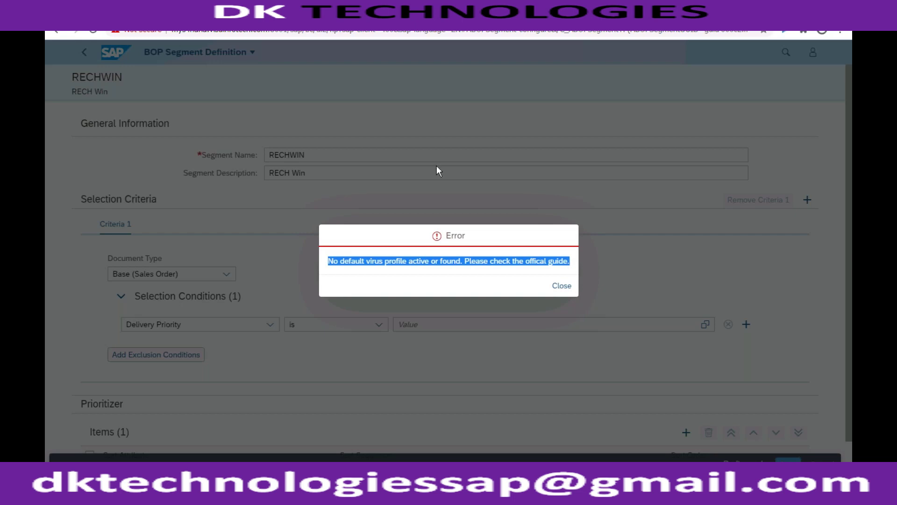
pyautogui.hotkey('ctrl', 't')
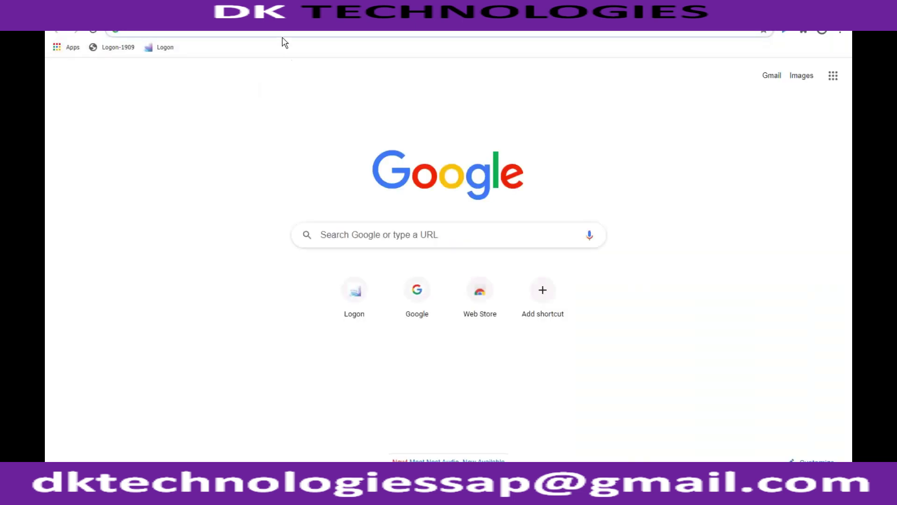
# Google the copied error and open the SAP knowledge article result in a new tab
pyautogui.click(327, 230)
pyautogui.hotkey('ctrl', 'v')
pyautogui.press('Return')
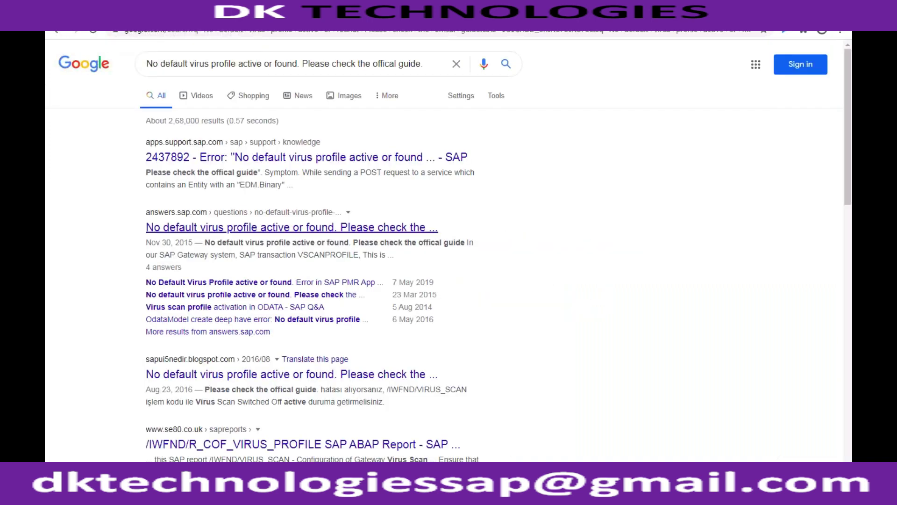
pyautogui.rightClick(335, 158)
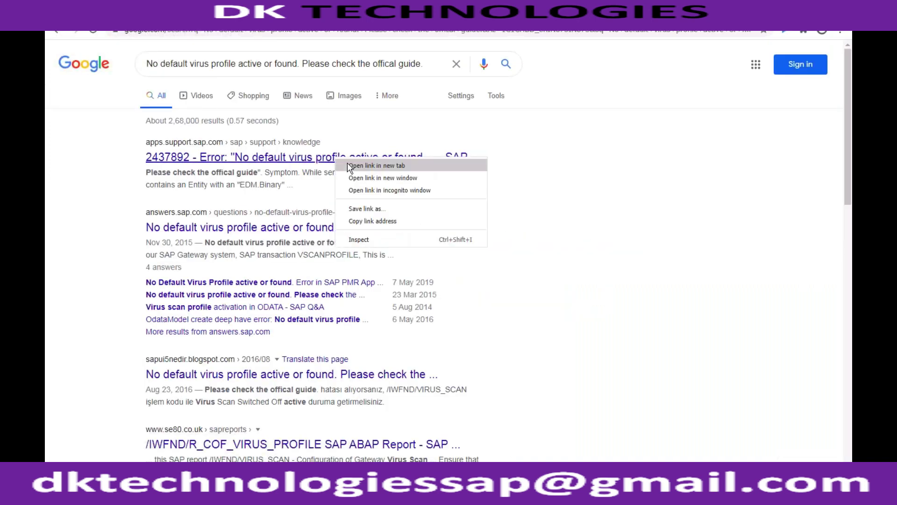
pyautogui.click(347, 164)
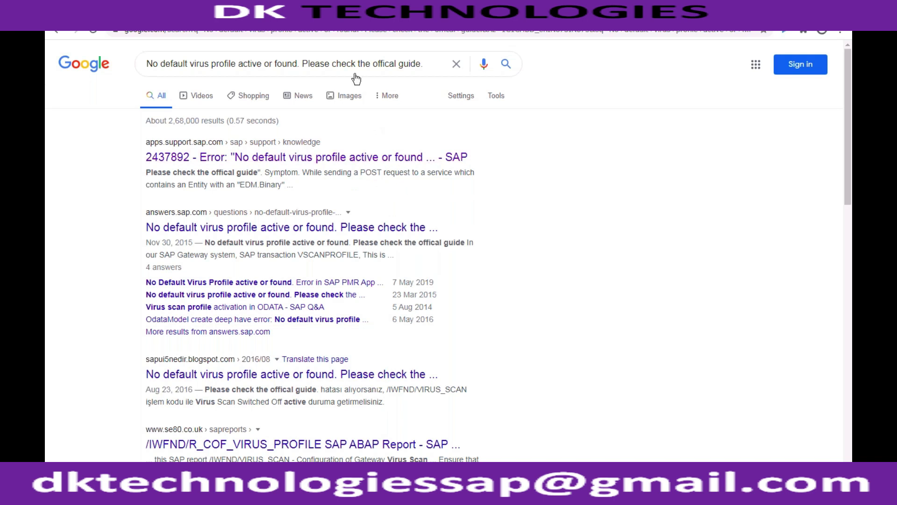
pyautogui.hotkey('ctrl', 'Tab')
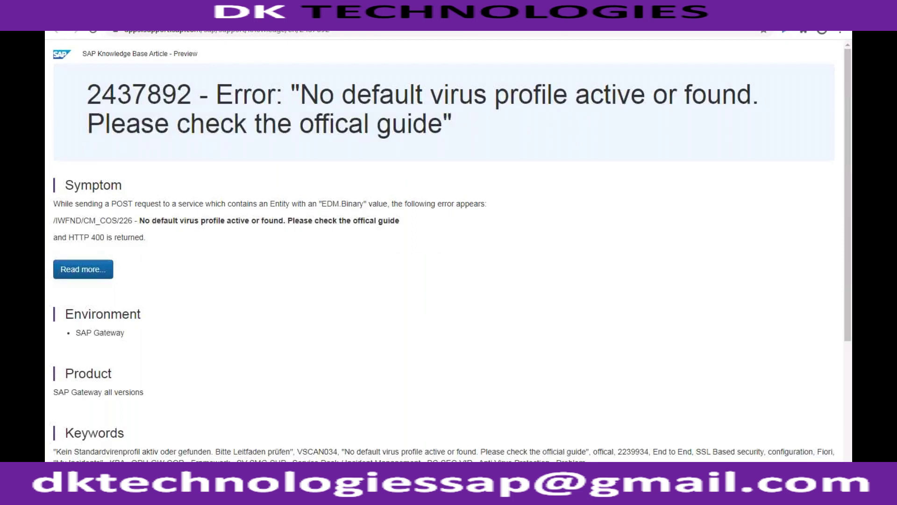
# Sign in to SAP Support Launchpad to read full KBA 2437892, declining password saving
pyautogui.click(87, 271)
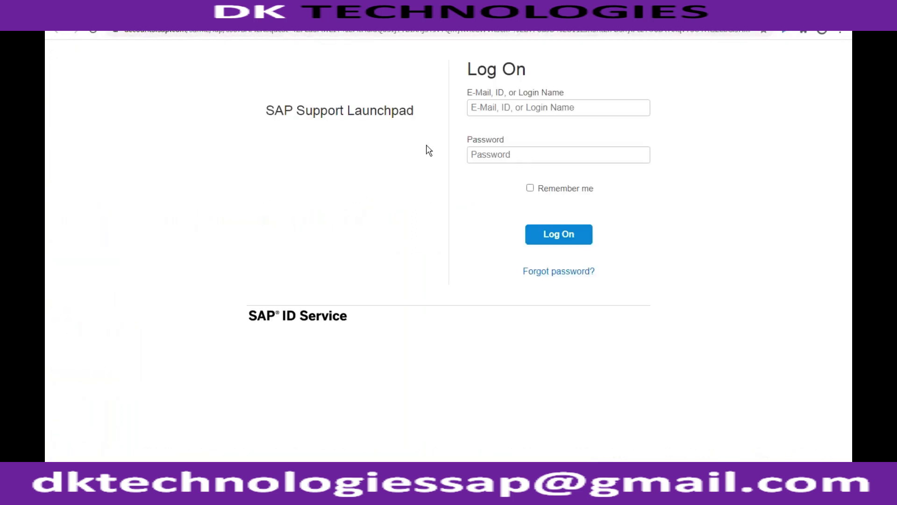
pyautogui.click(510, 110)
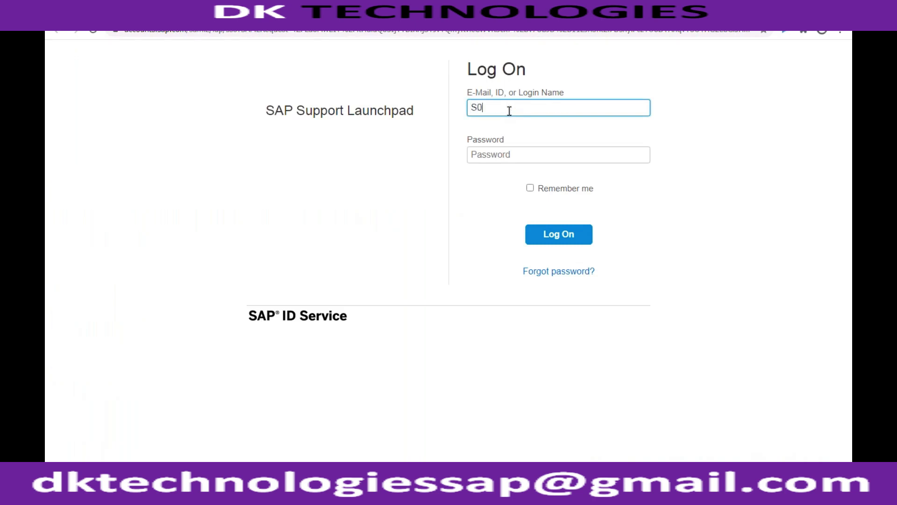
pyautogui.press('Tab')
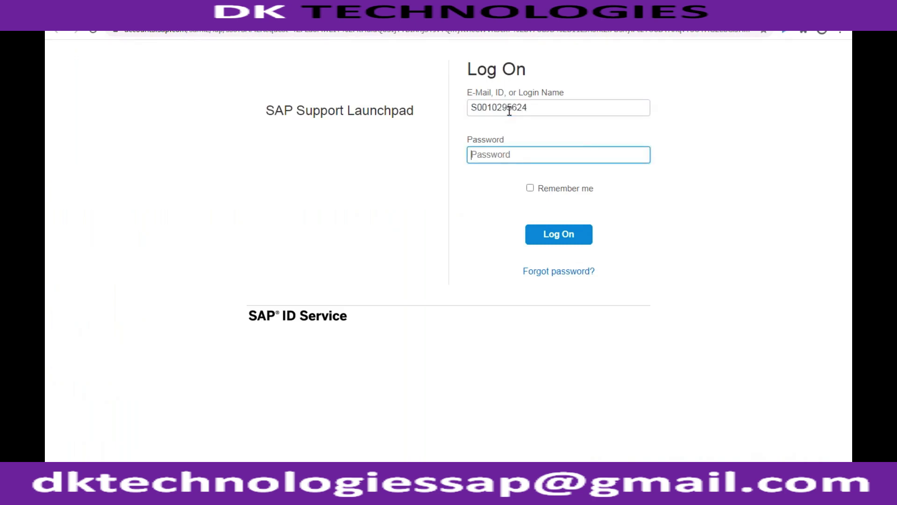
pyautogui.press('Return')
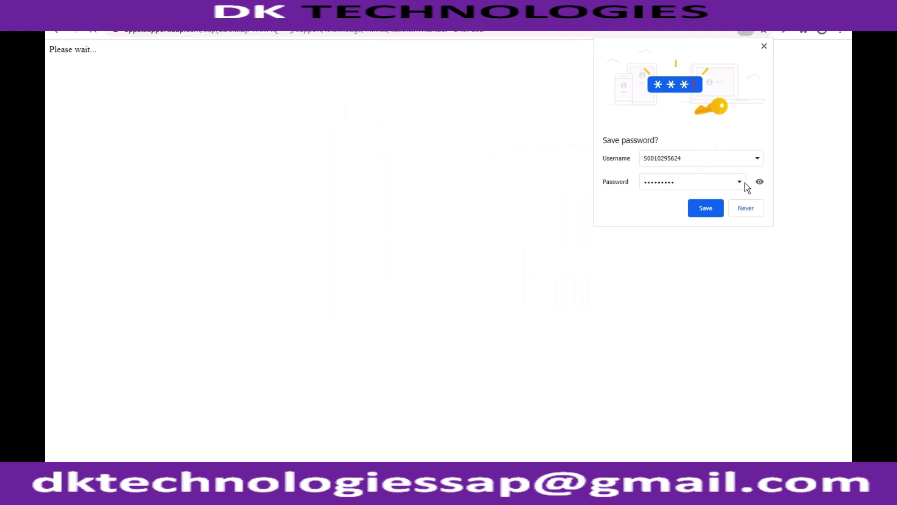
pyautogui.click(745, 207)
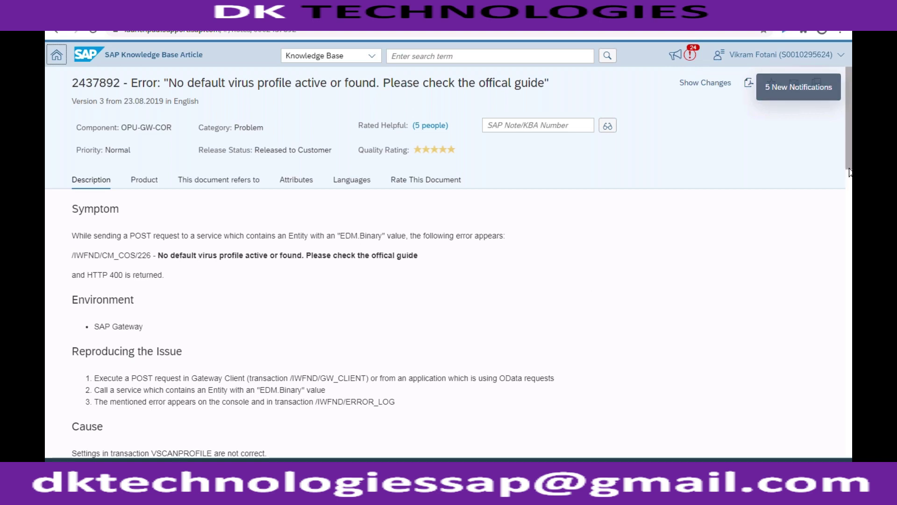
# Read the article's Cause and Resolution sections, then bring SAP Easy Access to the front
pyautogui.scroll(-1, 850, 181)
pyautogui.scroll(-5, 851, 181)
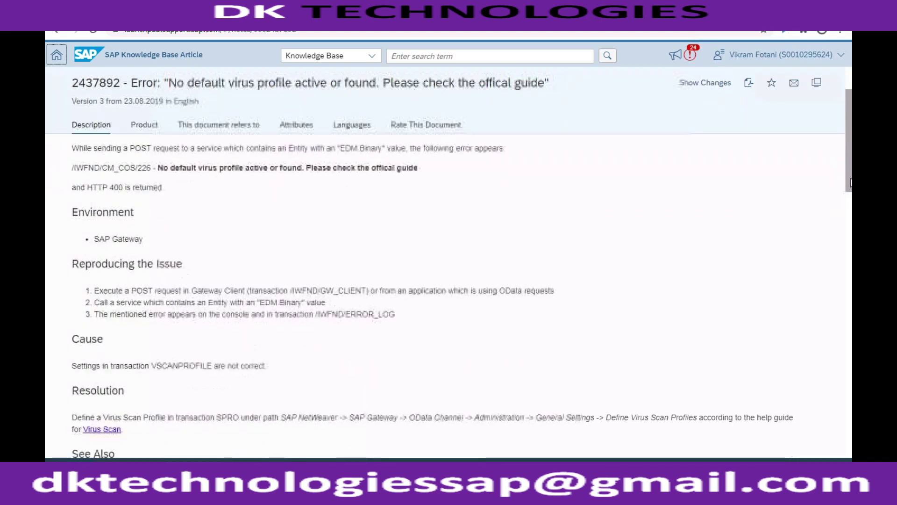
pyautogui.scroll(-1, 851, 225)
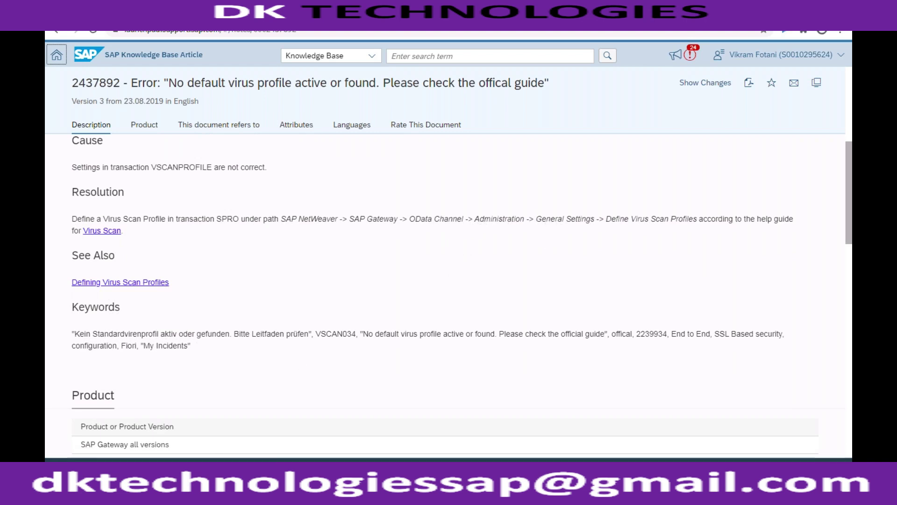
pyautogui.moveTo(207, 472)
pyautogui.click(207, 453)
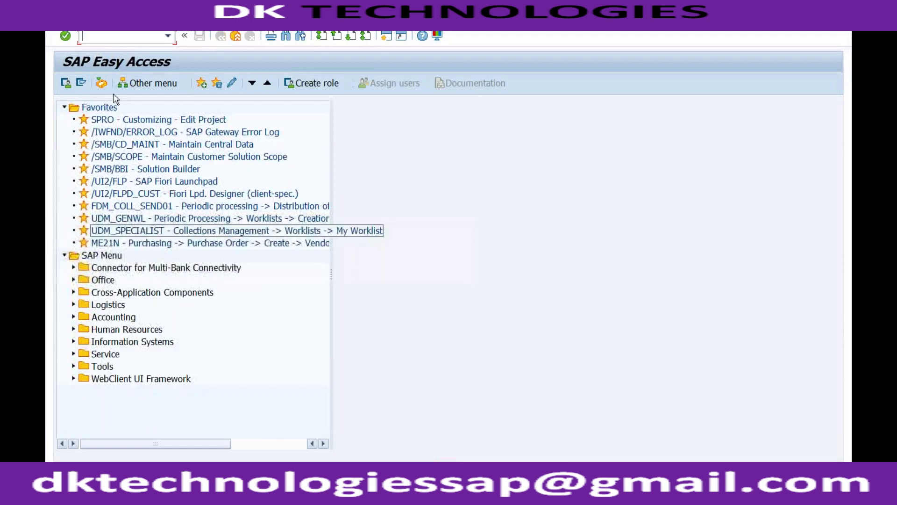
# In SPRO, run SAP NetWeaver > SAP Gateway > OData Channel > Administration > General Settings > Define Virus Scan Profiles
pyautogui.write('spro')
pyautogui.press('Return')
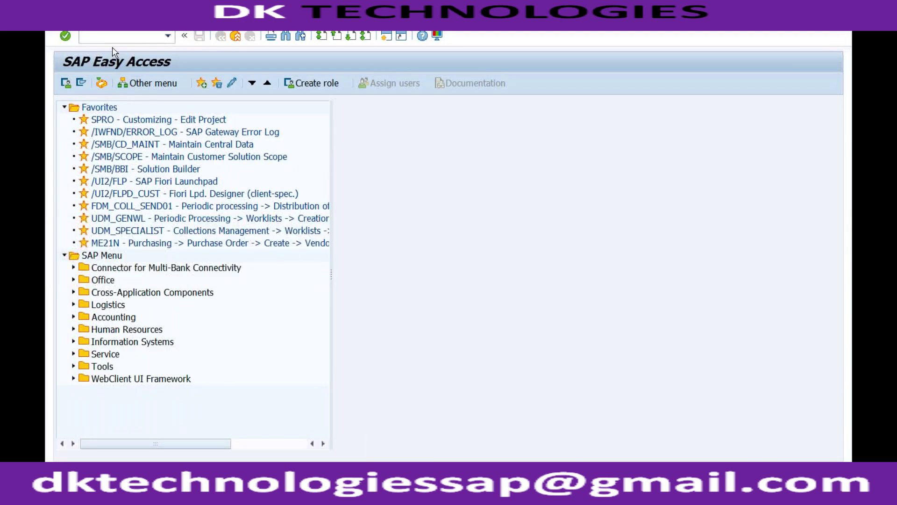
pyautogui.click(101, 88)
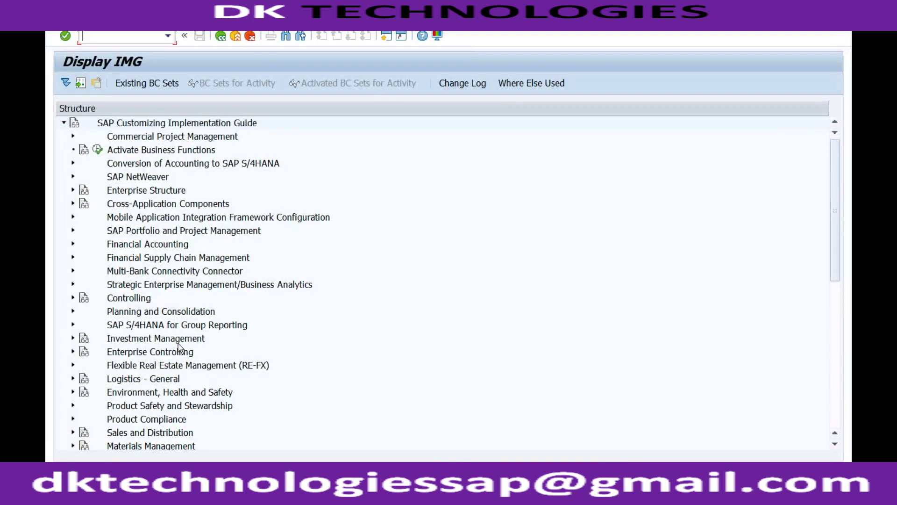
pyautogui.click(72, 177)
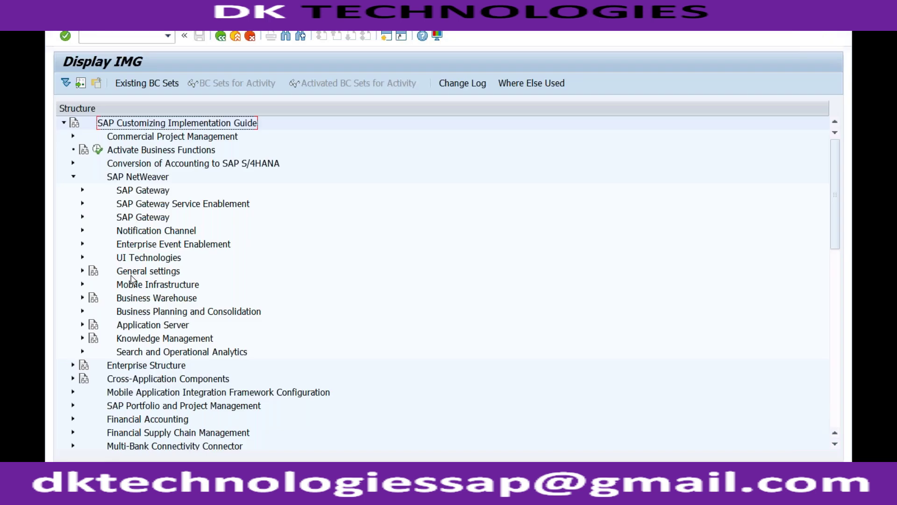
pyautogui.click(83, 191)
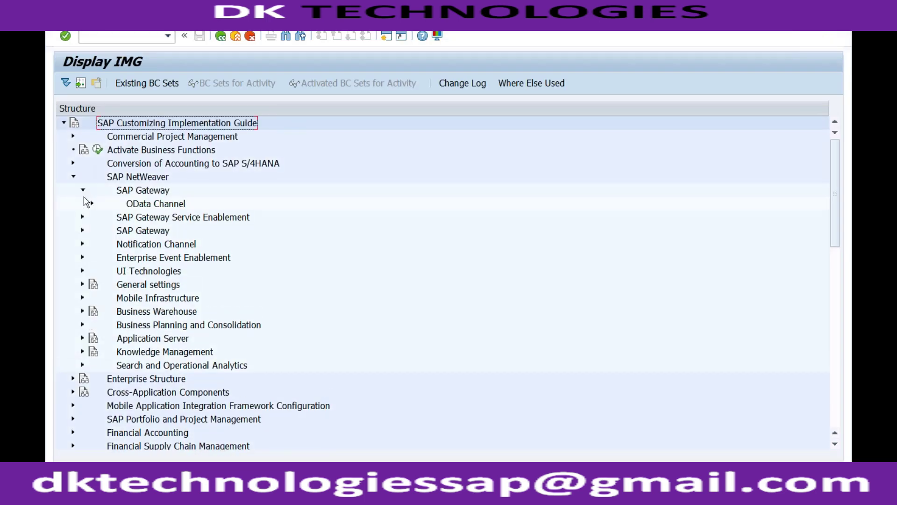
pyautogui.click(93, 204)
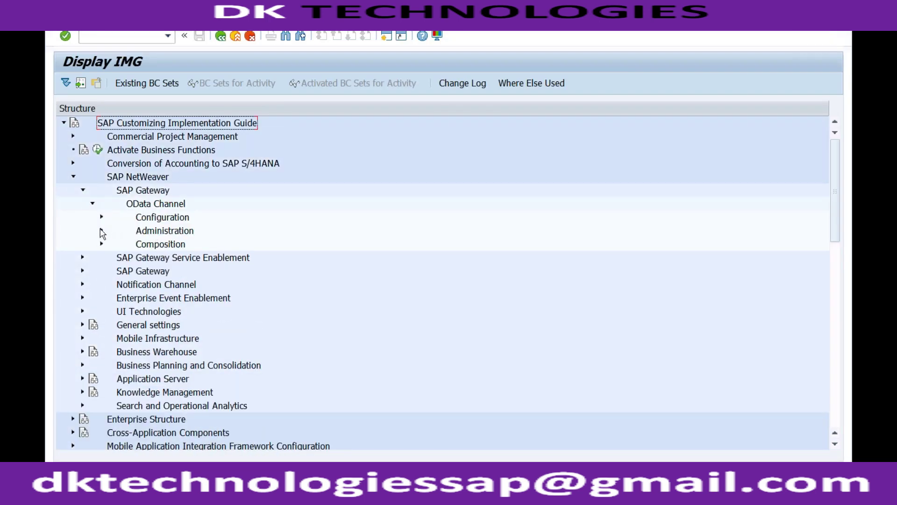
pyautogui.click(101, 231)
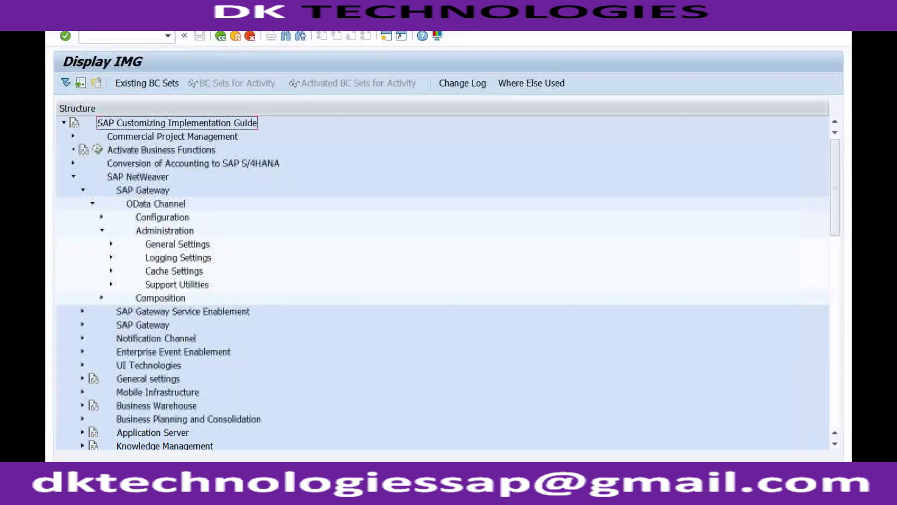
pyautogui.click(111, 244)
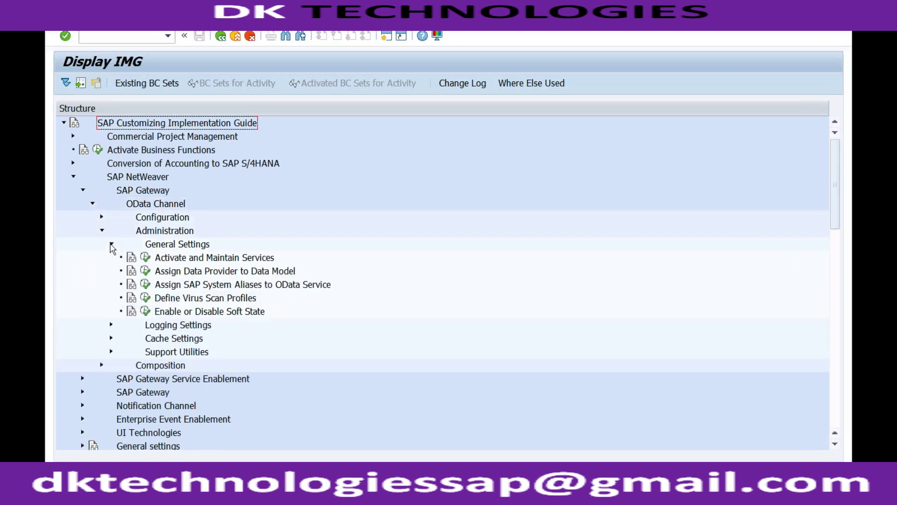
pyautogui.click(145, 298)
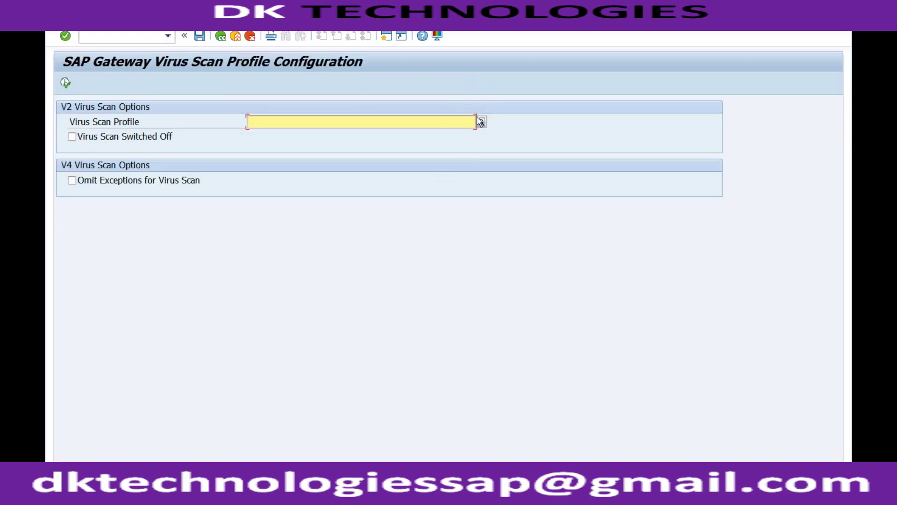
# Check the 38 available virus scan profiles in SAP GUI, then return to KBA 2437892
pyautogui.click(481, 123)
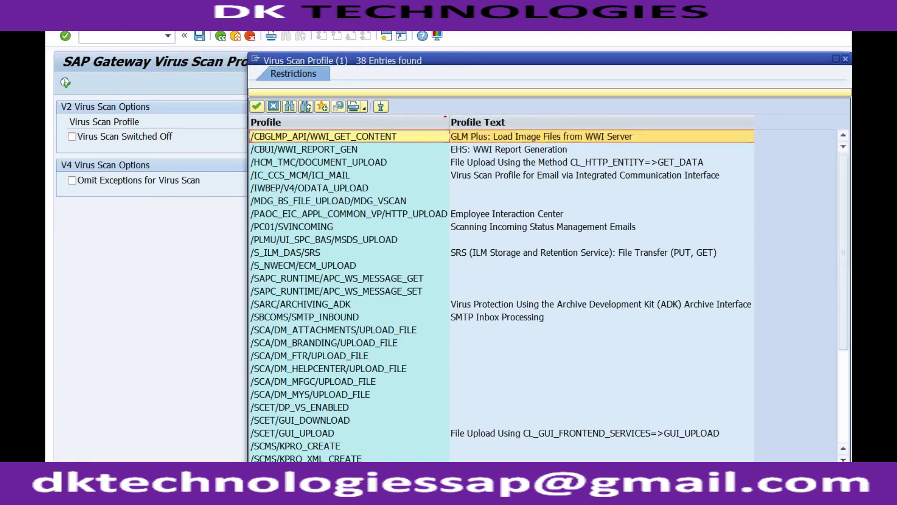
pyautogui.press('super+Tab')
pyautogui.press('super+shift+Tab')
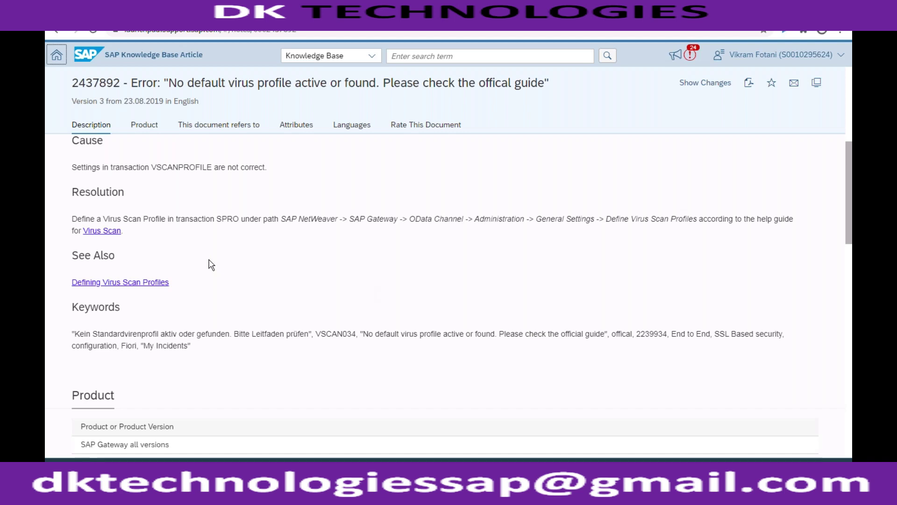
# Open the Virus Scan help page in a new tab and read through it
pyautogui.rightClick(116, 232)
pyautogui.click(132, 238)
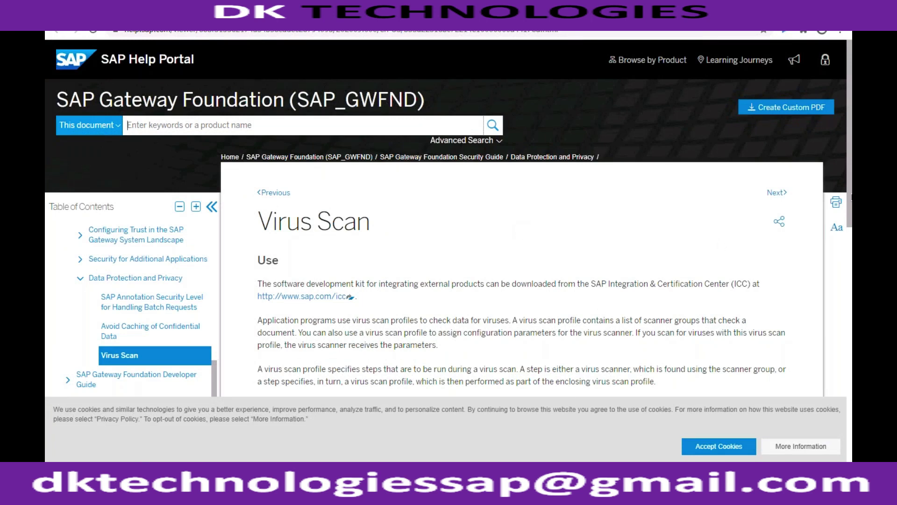
pyautogui.scroll(-2, 851, 239)
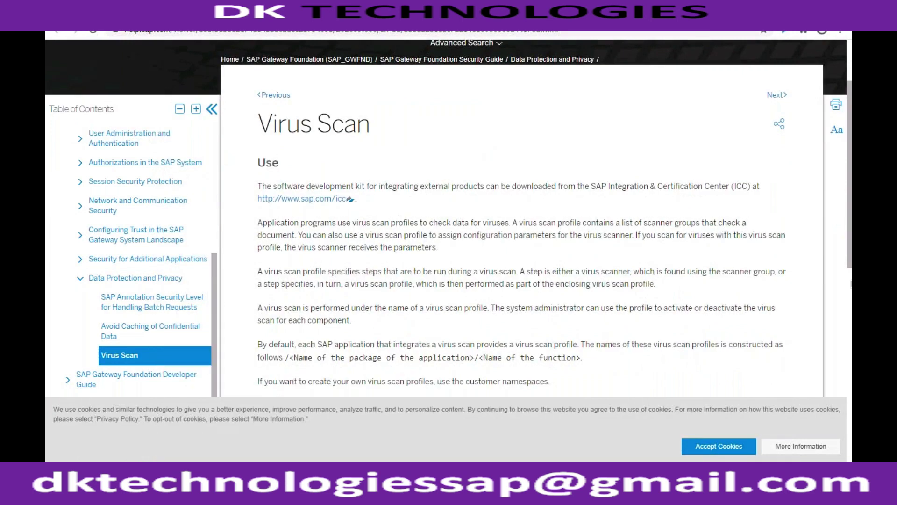
pyautogui.scroll(-5, 851, 283)
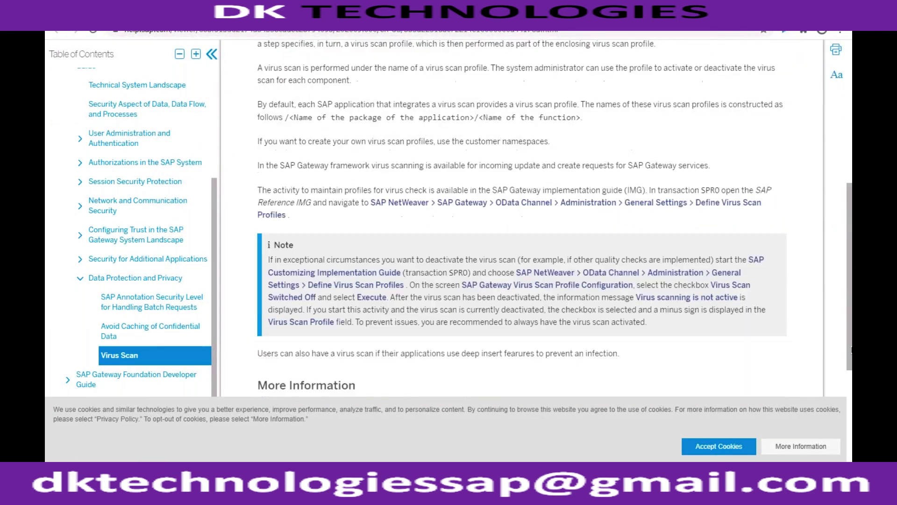
pyautogui.scroll(-2, 852, 349)
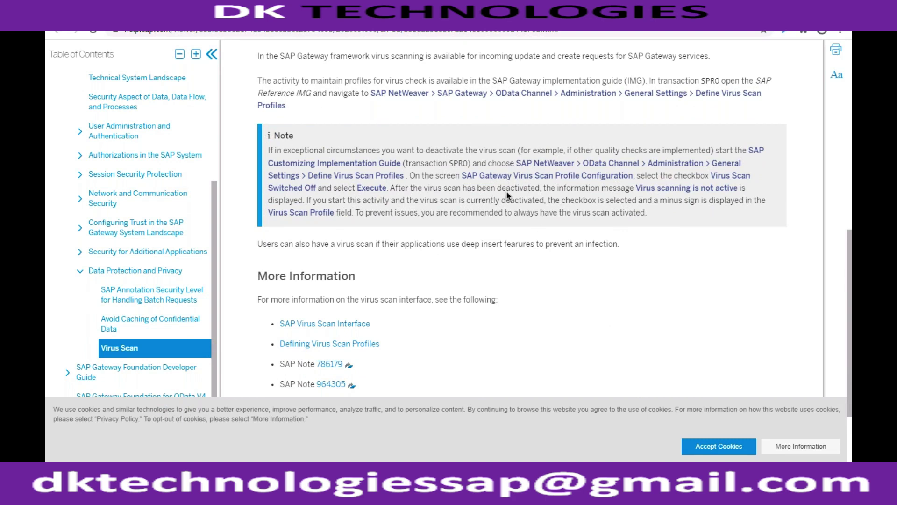
pyautogui.scroll(1, 507, 191)
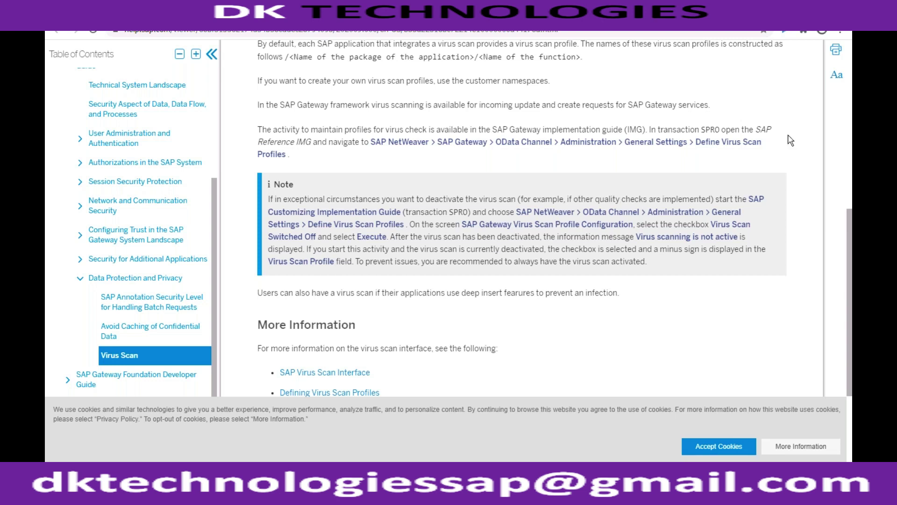
pyautogui.scroll(10, 850, 135)
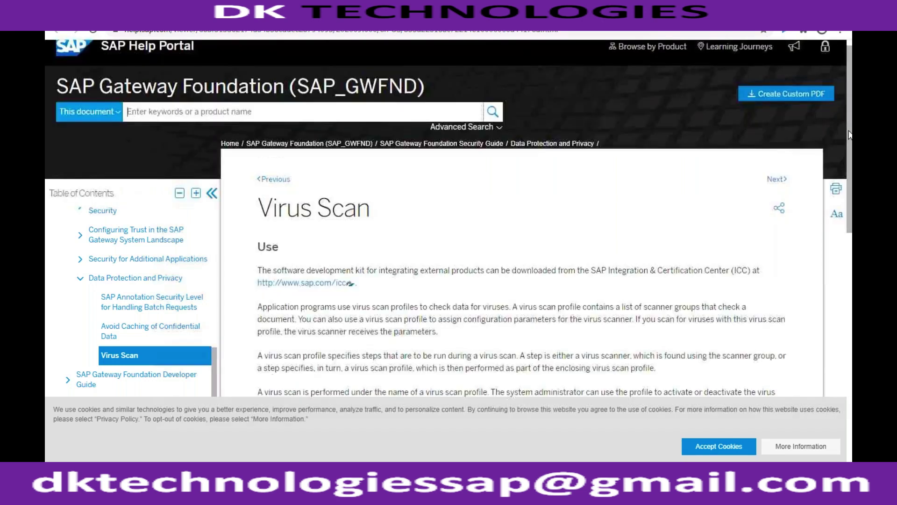
pyautogui.scroll(-5, 849, 167)
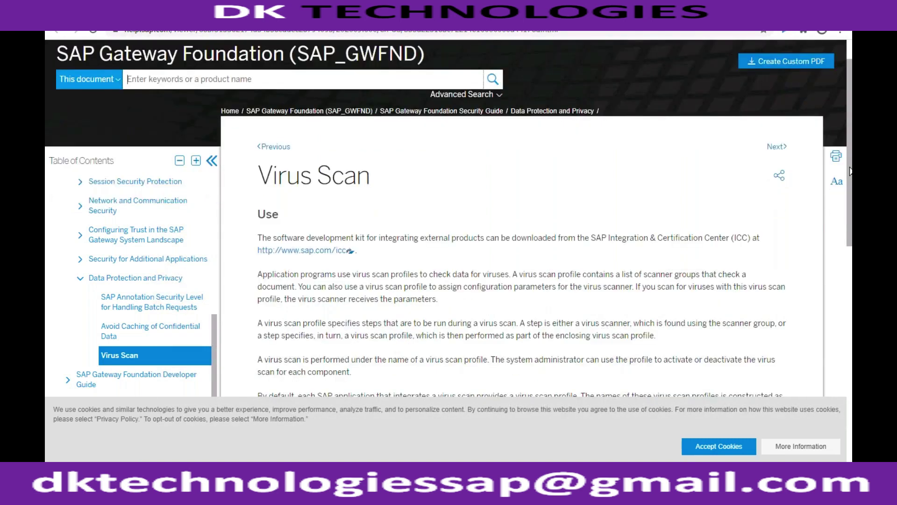
# Return through KBA 2437892 to the RECHWIN segment definition's 'No default virus profile' error
pyautogui.press('super+Tab')
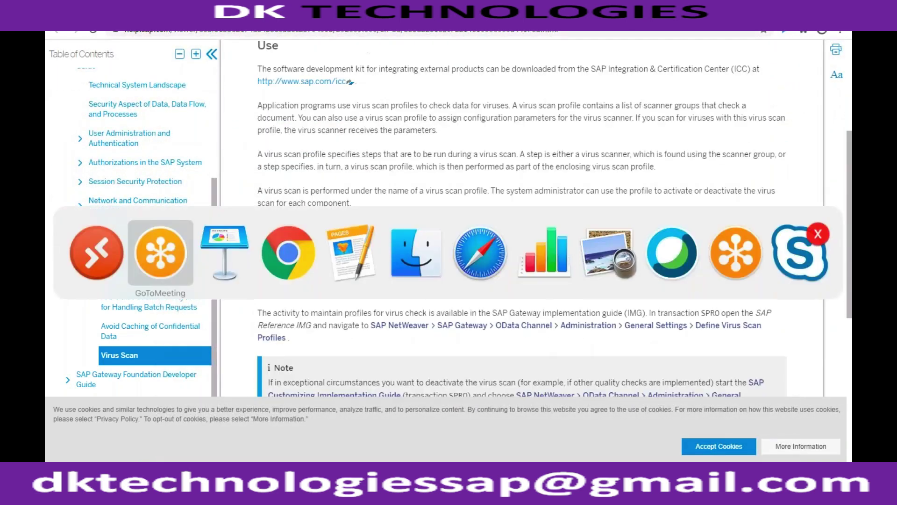
pyautogui.press('super+Tab')
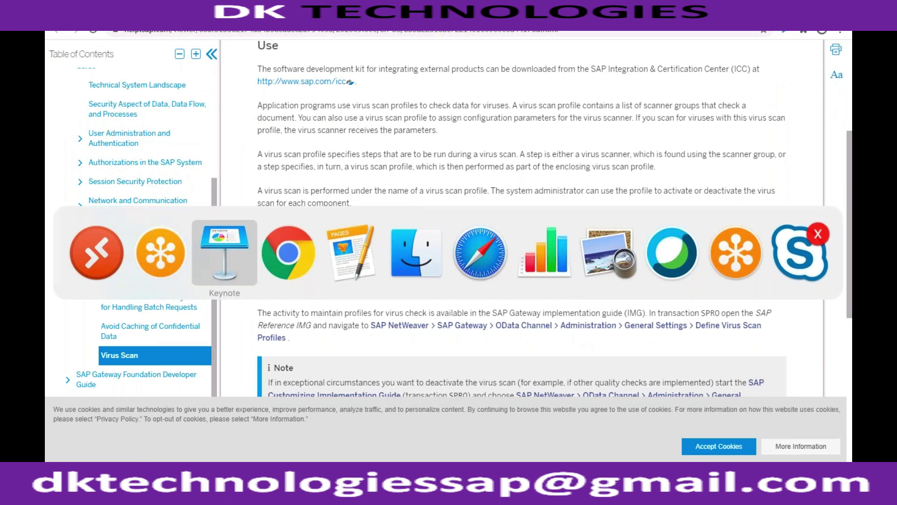
pyautogui.press('super+Tab')
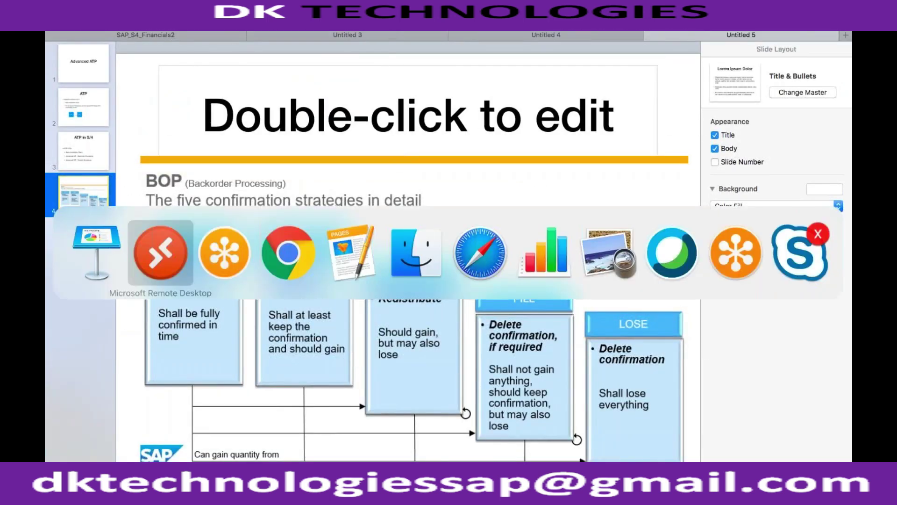
pyautogui.press('super+Tab')
pyautogui.press('super+Tab')
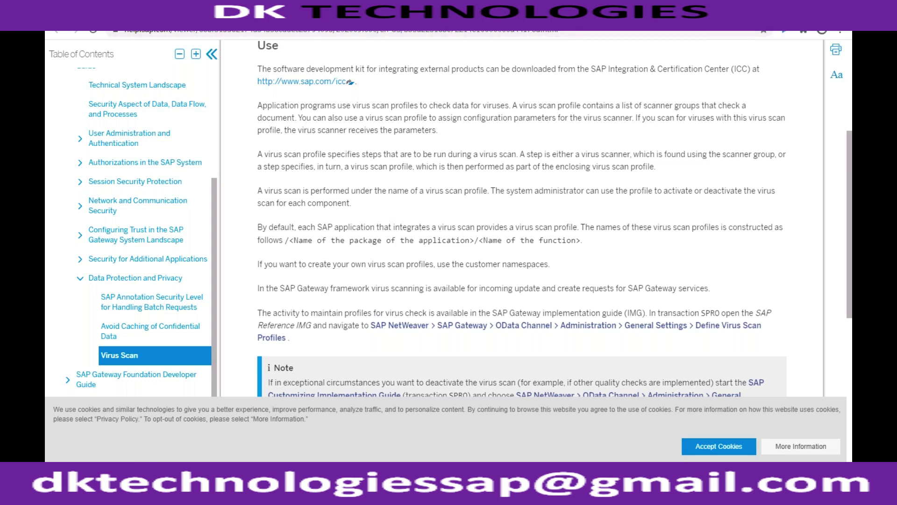
pyautogui.hotkey('ctrl', 'Tab')
pyautogui.hotkey('ctrl', 'Tab')
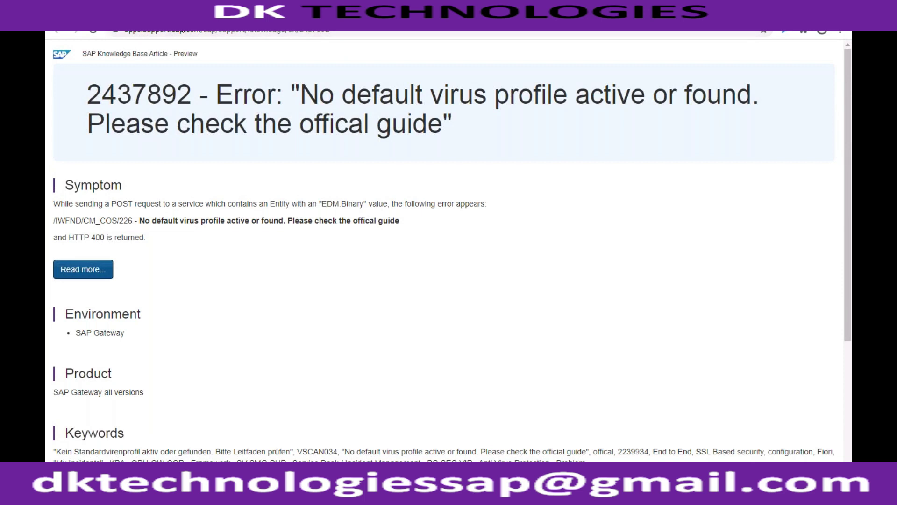
pyautogui.hotkey('ctrl', 'Tab')
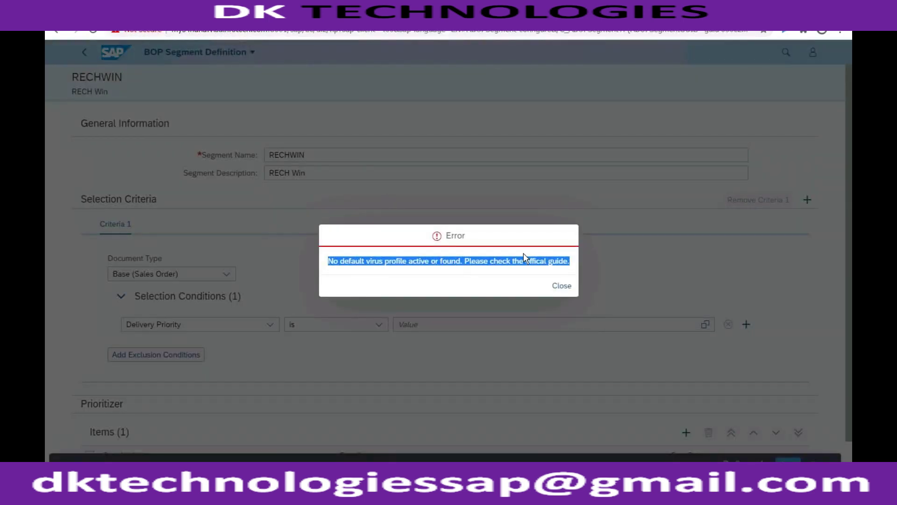
# Close the virus profile error dialog and bring the BOP confirmation strategies slide into view
pyautogui.click(562, 286)
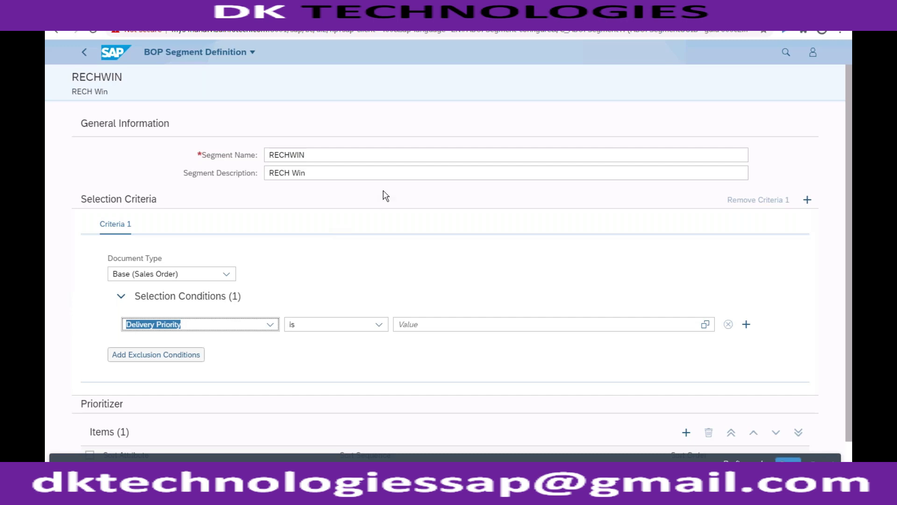
pyautogui.press('super+Tab')
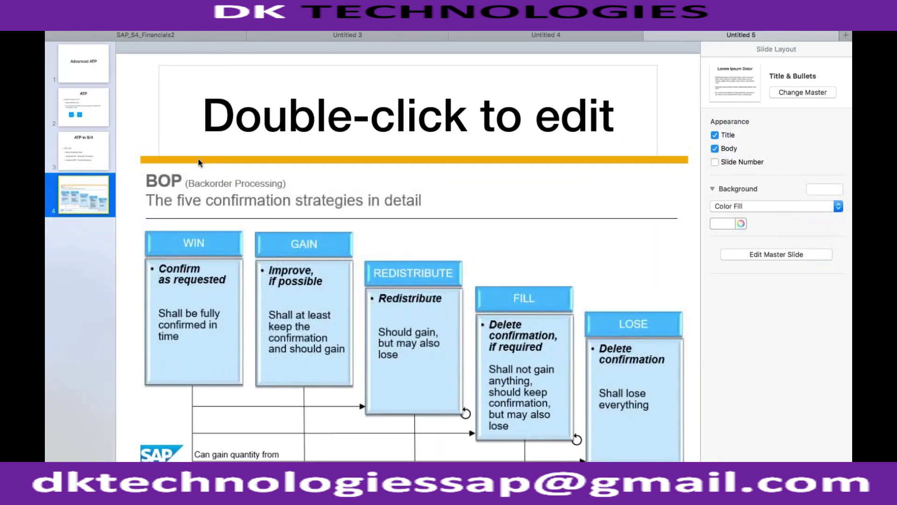
# Review slides 3, 2, 3 and 4, ending on the BOP confirmation strategies slide
pyautogui.click(93, 155)
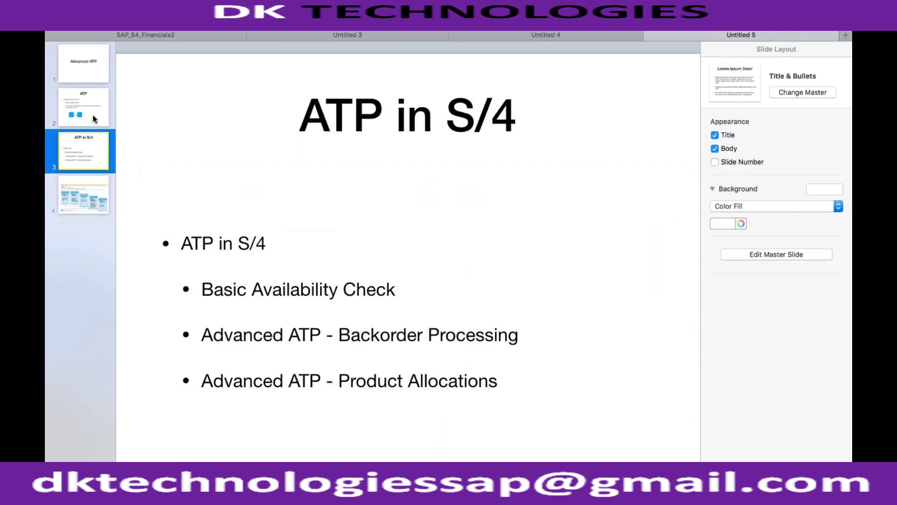
pyautogui.click(94, 120)
pyautogui.click(92, 140)
pyautogui.click(94, 192)
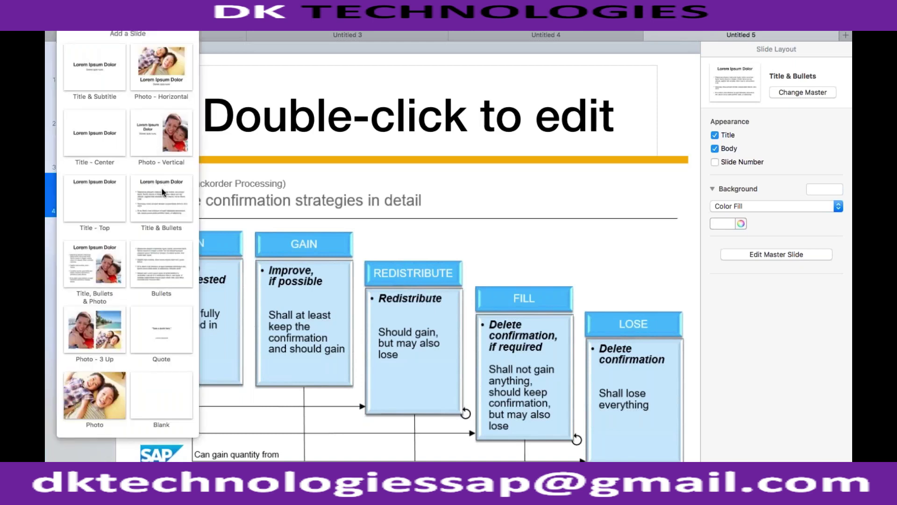
# Add a Title & Bullets slide titled 'BOP in Fiori' with bullet 'Configure BOP Segment' and a new empty bullet
pyautogui.click(161, 189)
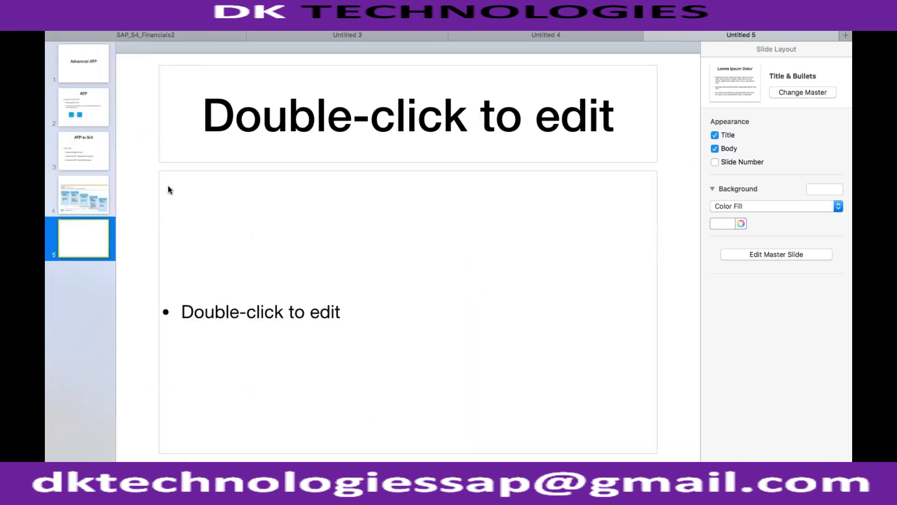
pyautogui.doubleClick(305, 126)
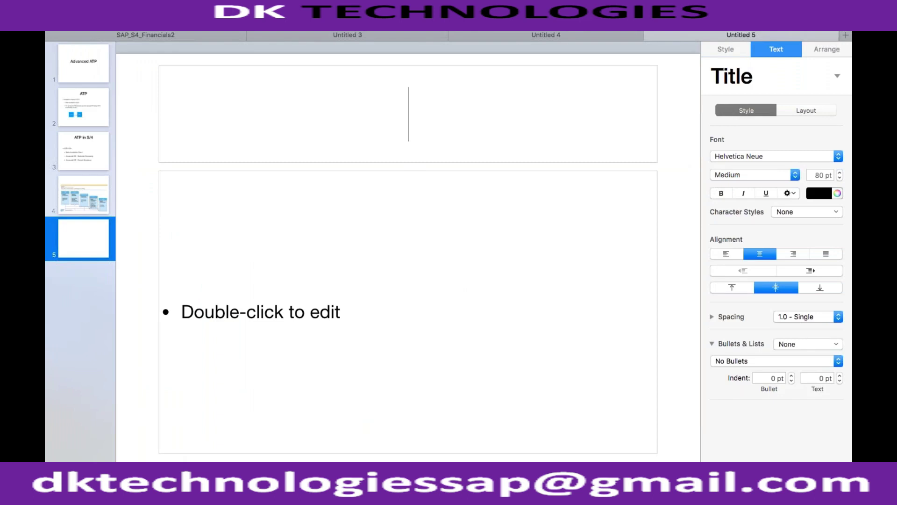
pyautogui.write('BOP')
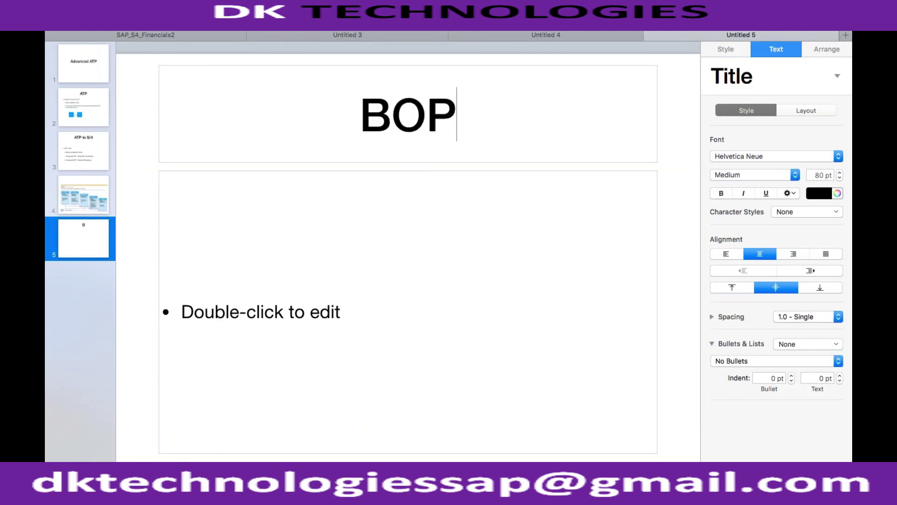
pyautogui.write(' in Fiori')
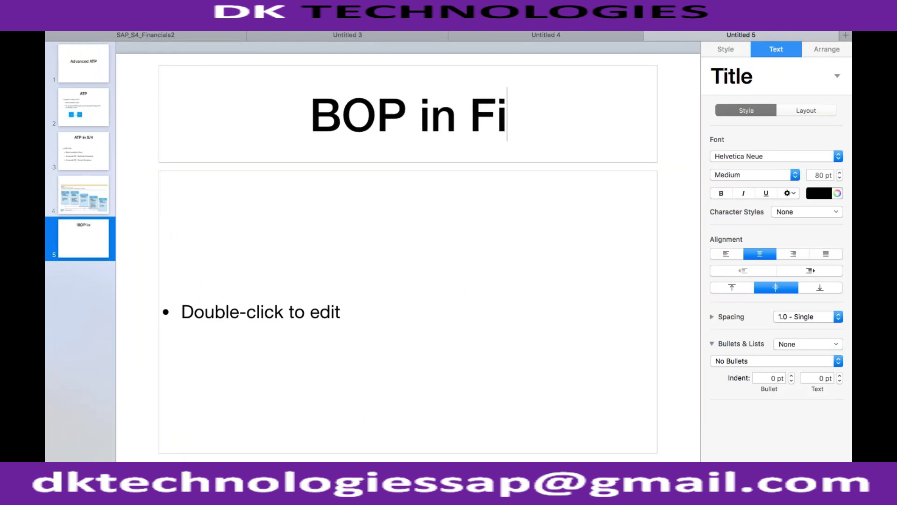
pyautogui.doubleClick(317, 319)
pyautogui.write('Con')
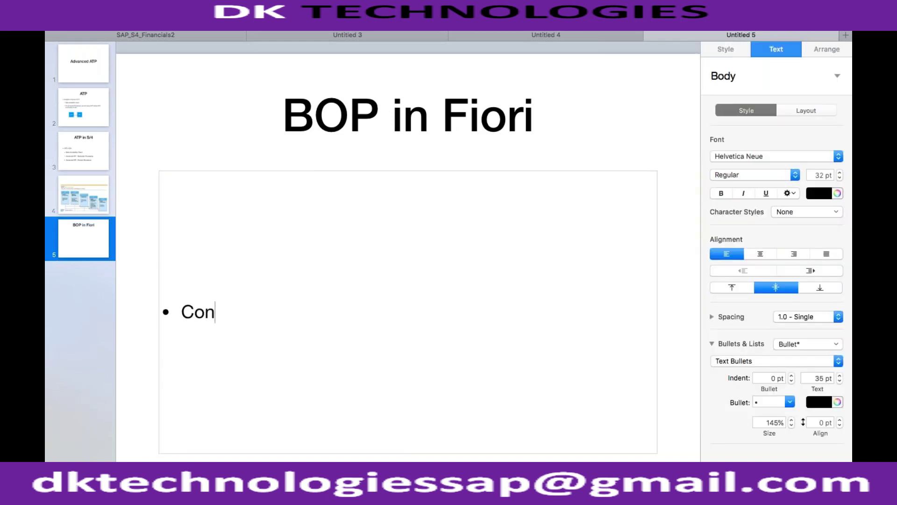
pyautogui.write('figure ')
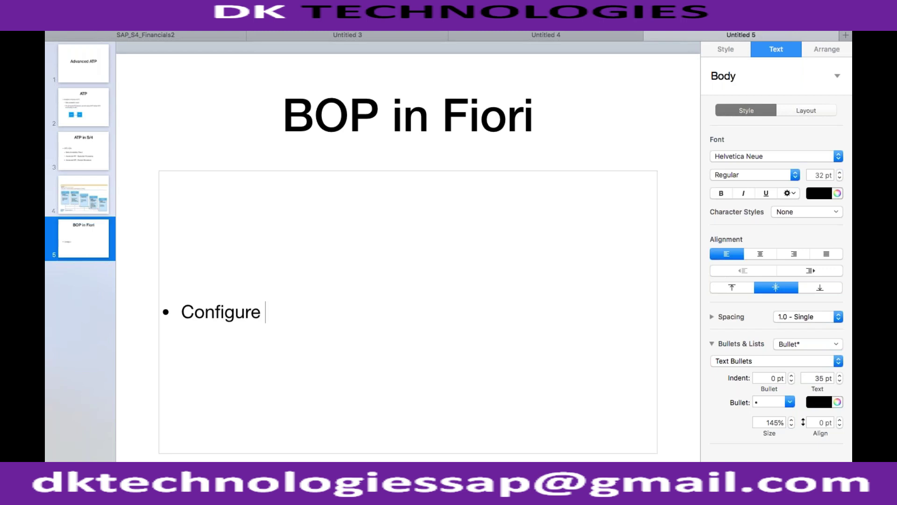
pyautogui.write('BOP Segment')
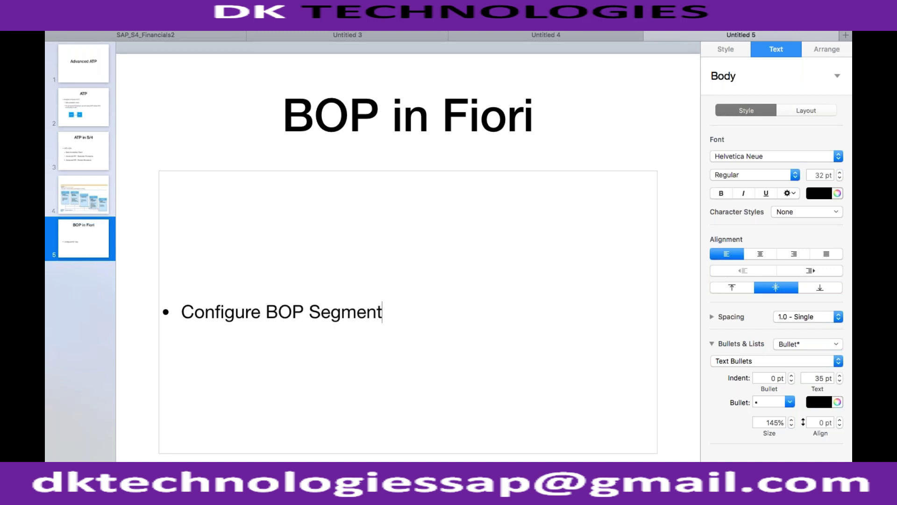
pyautogui.press('Return')
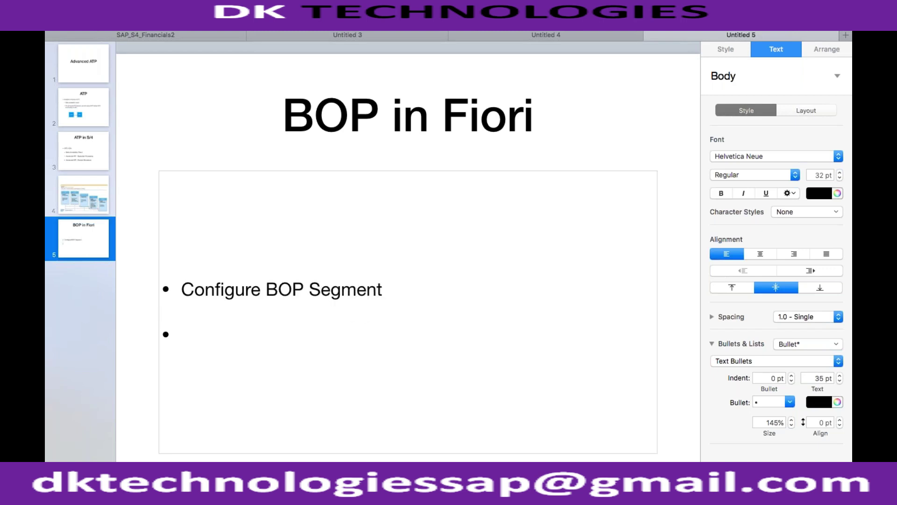